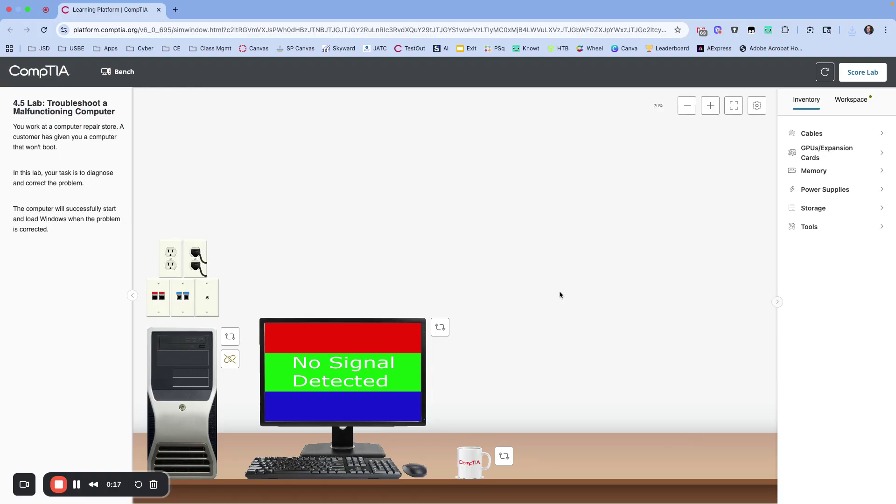
# - Zoom in on the bench, press the tower's power button and dismiss the failed-startup message
pyautogui.click(714, 105)
pyautogui.click(713, 105)
pyautogui.scroll(-1, 528, 216)
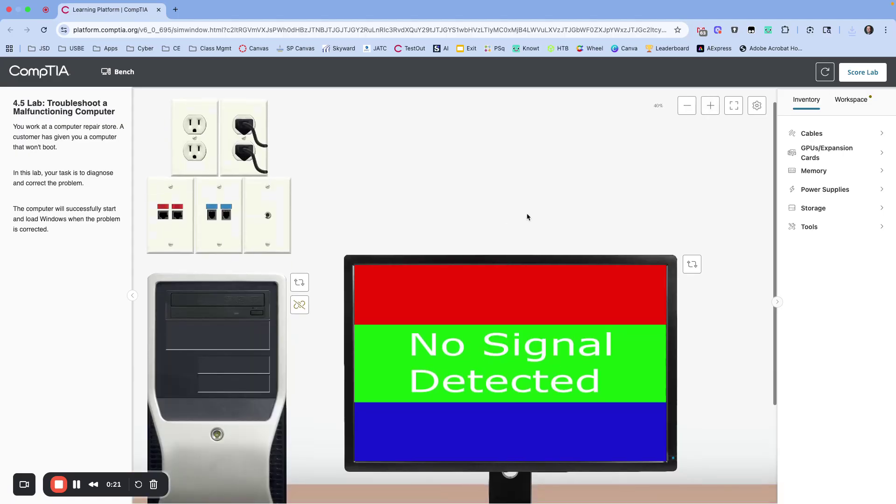
pyautogui.click(217, 436)
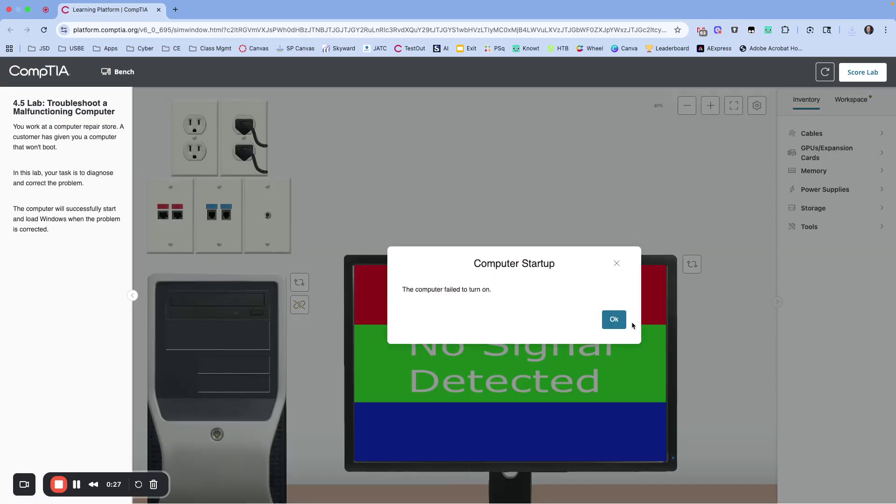
pyautogui.click(618, 321)
pyautogui.scroll(-3, 620, 318)
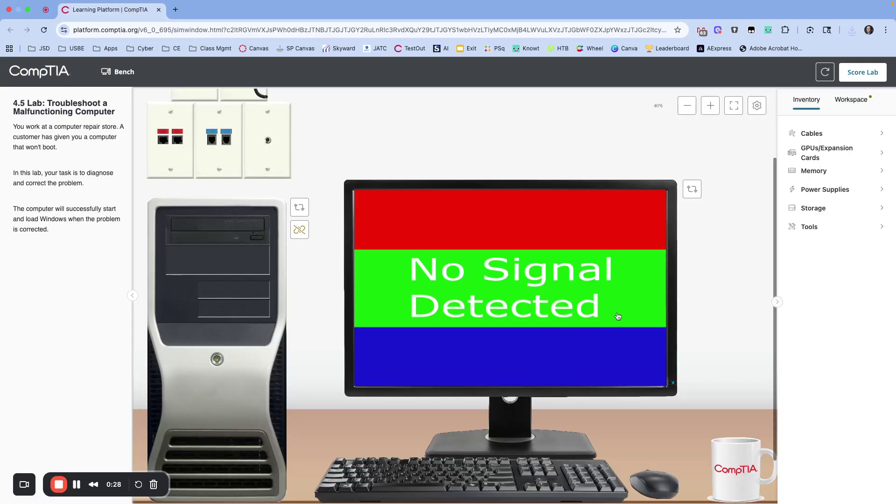
# - Rotate the tower to its Back view and check the AC power cable's connection
pyautogui.click(302, 212)
pyautogui.click(283, 231)
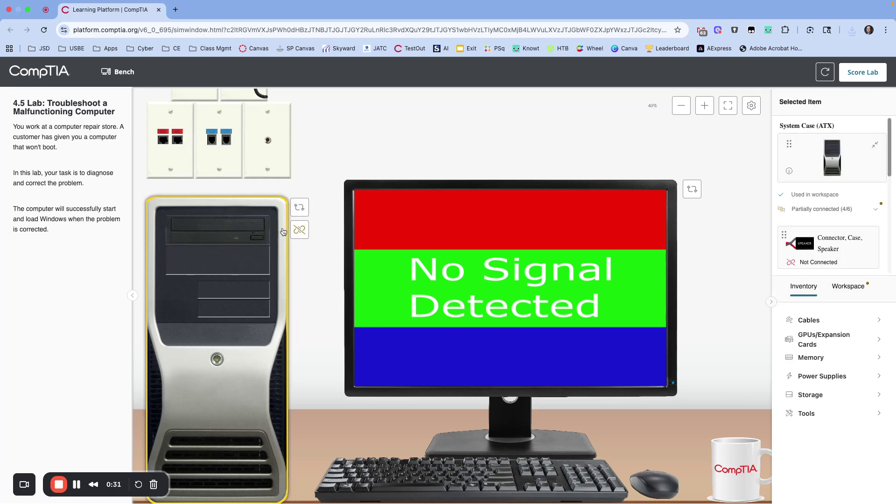
pyautogui.click(299, 207)
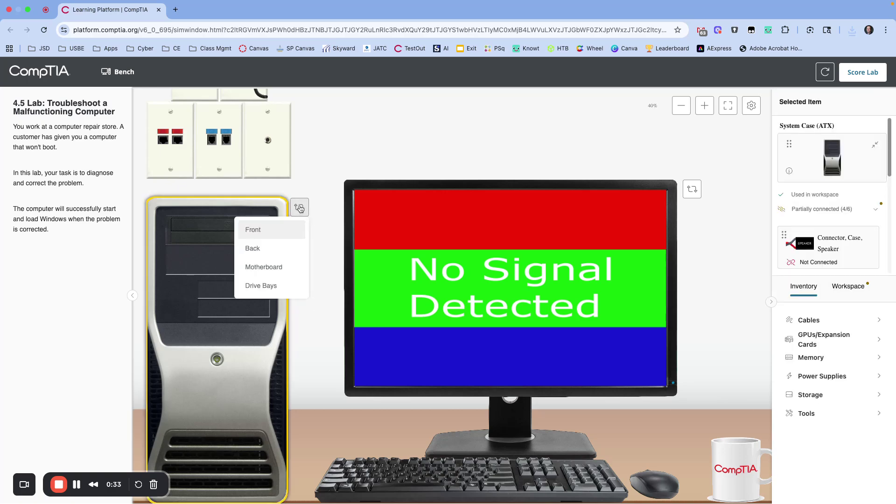
pyautogui.click(270, 253)
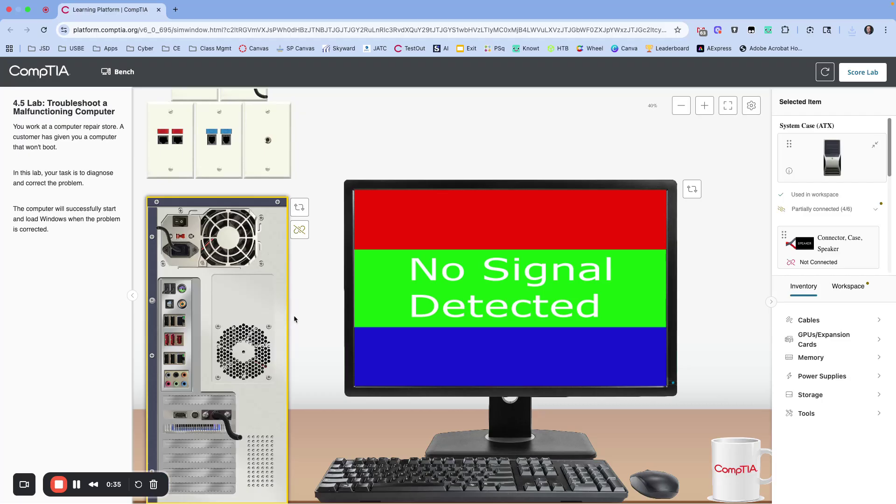
pyautogui.click(181, 254)
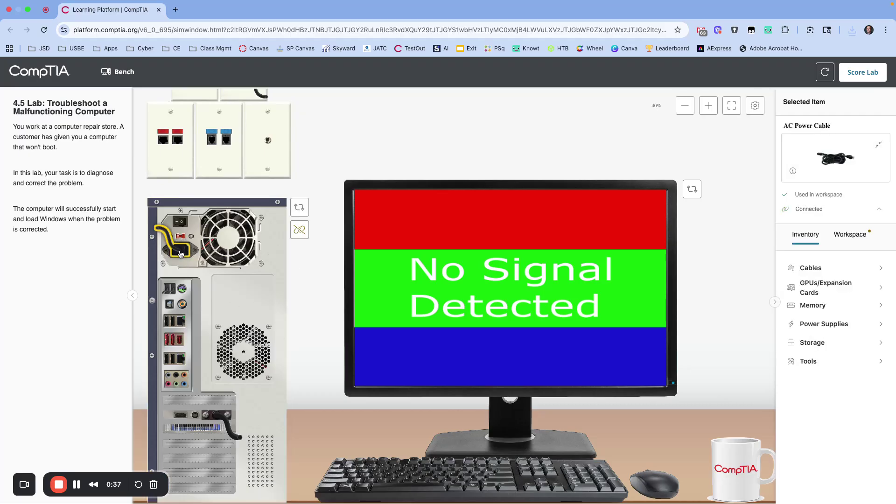
pyautogui.scroll(3, 290, 273)
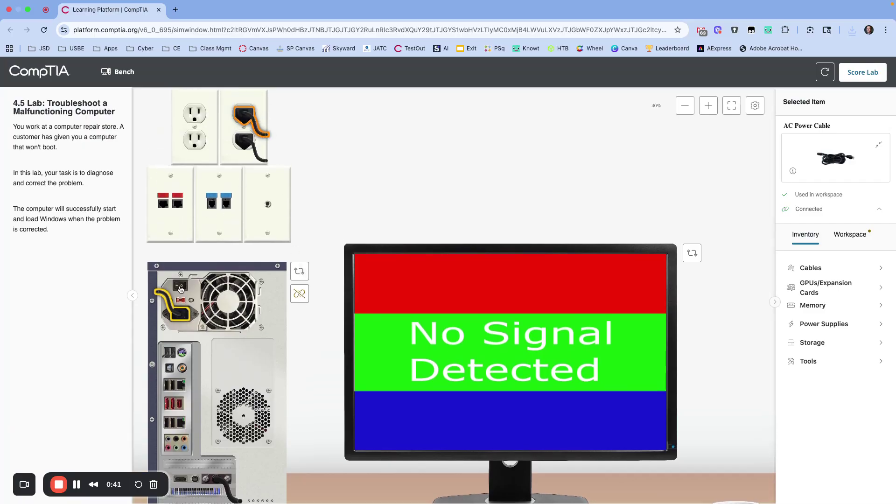
# - Zoom to 60% and follow the cable down to confirm it reaches the wall outlet
pyautogui.click(708, 105)
pyautogui.click(708, 105)
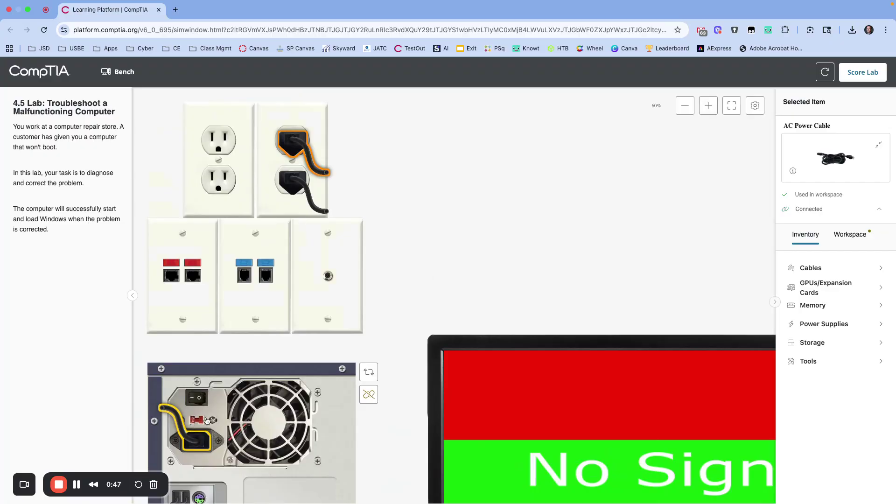
pyautogui.scroll(-5, 303, 432)
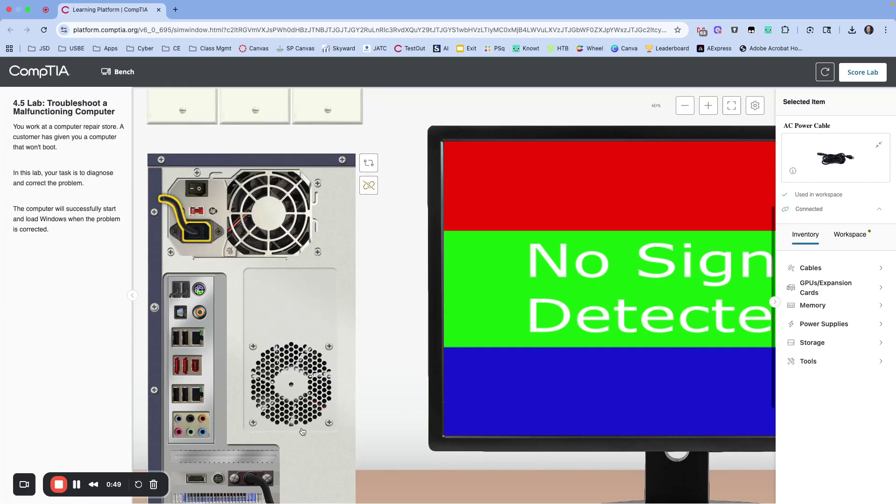
pyautogui.scroll(-1, 302, 431)
pyautogui.scroll(-1, 303, 431)
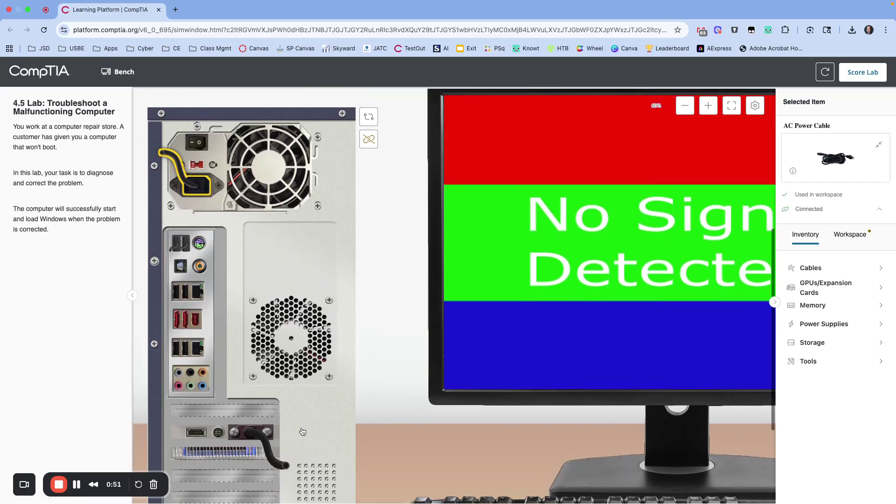
pyautogui.scroll(-2, 302, 431)
pyautogui.scroll(3, 302, 431)
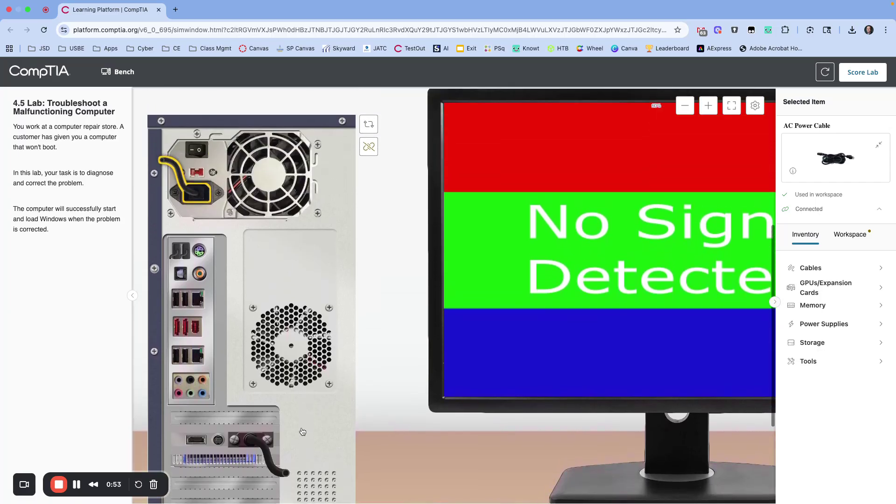
pyautogui.scroll(1, 302, 431)
# - Switch the tower to the Motherboard view and inspect the ATX power supply's connections
pyautogui.click(369, 151)
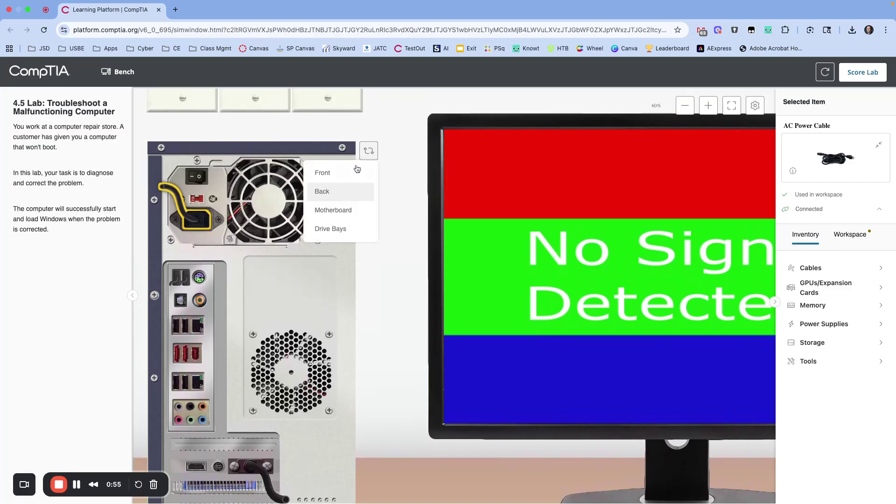
pyautogui.click(334, 211)
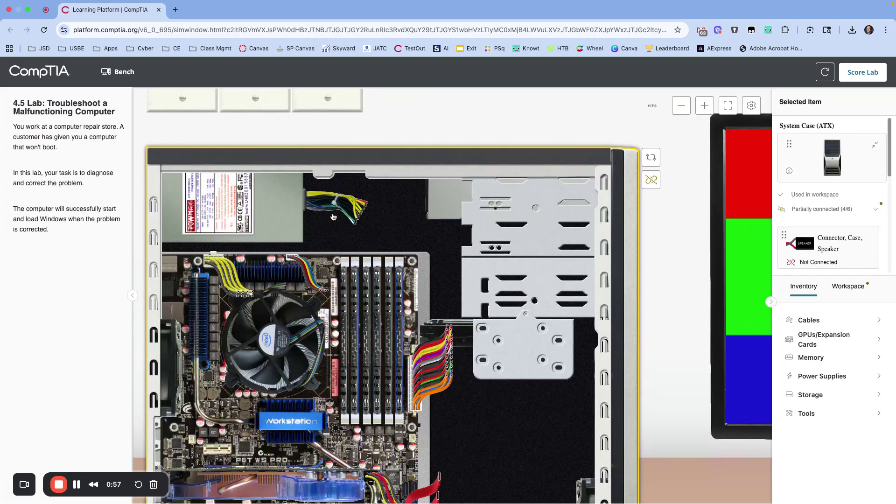
pyautogui.click(242, 208)
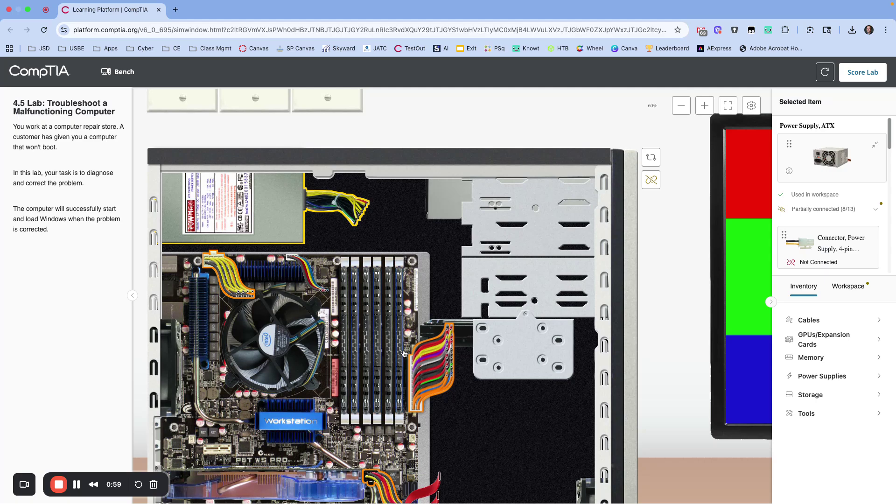
pyautogui.scroll(-2, 466, 423)
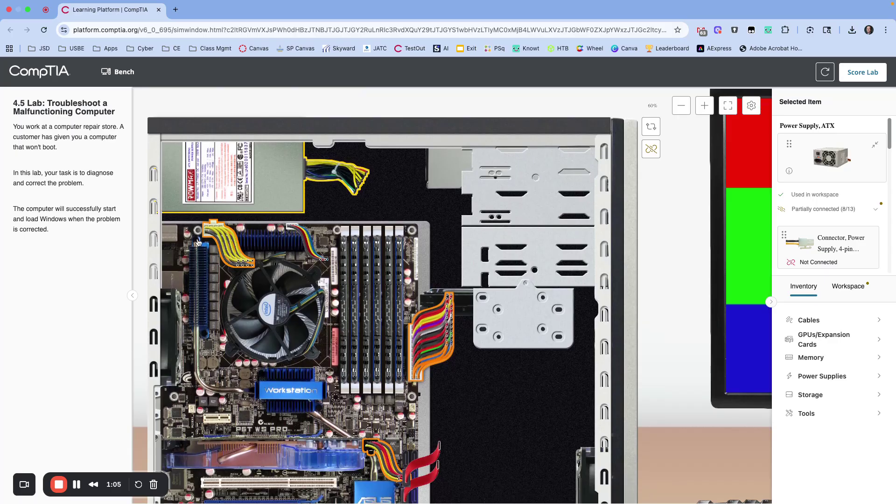
pyautogui.scroll(-3, 294, 378)
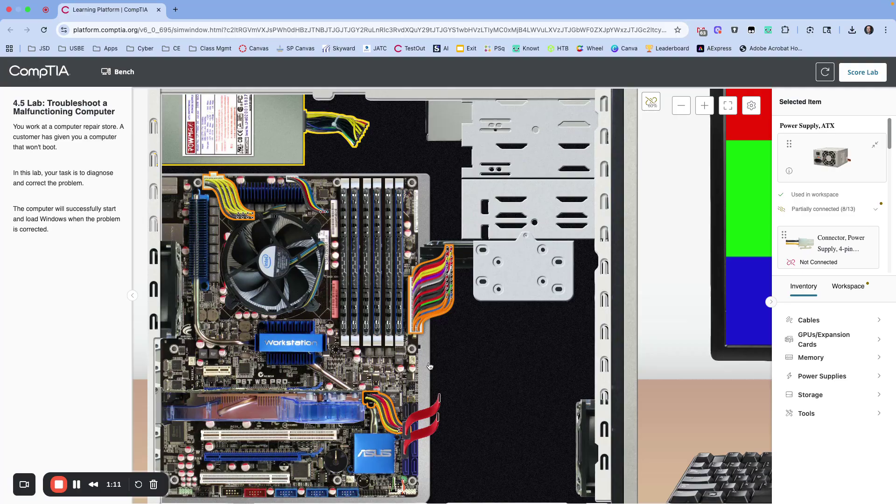
# - Check the status of each DDR3 RAM stick on the motherboard
pyautogui.click(345, 280)
pyautogui.click(359, 282)
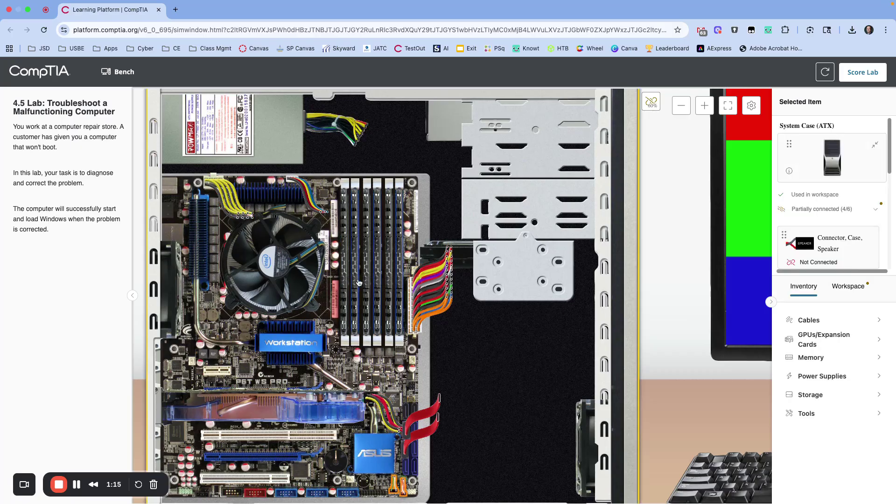
pyautogui.click(368, 280)
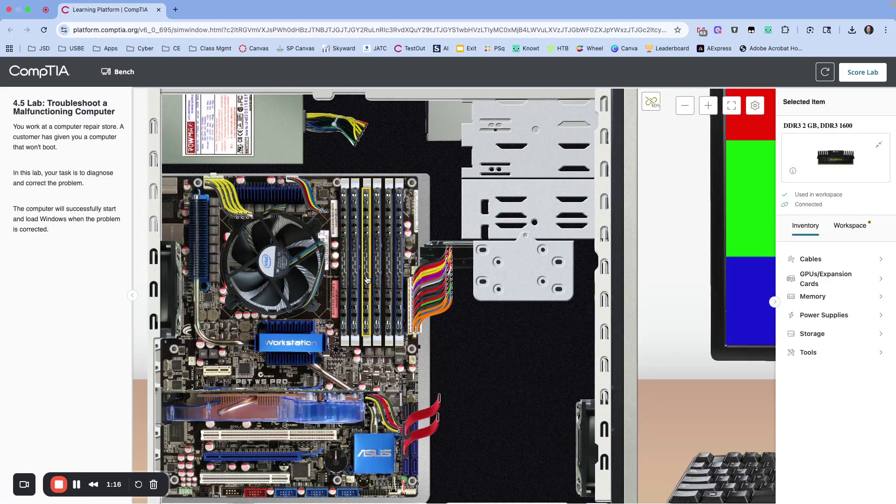
pyautogui.click(391, 280)
pyautogui.click(402, 279)
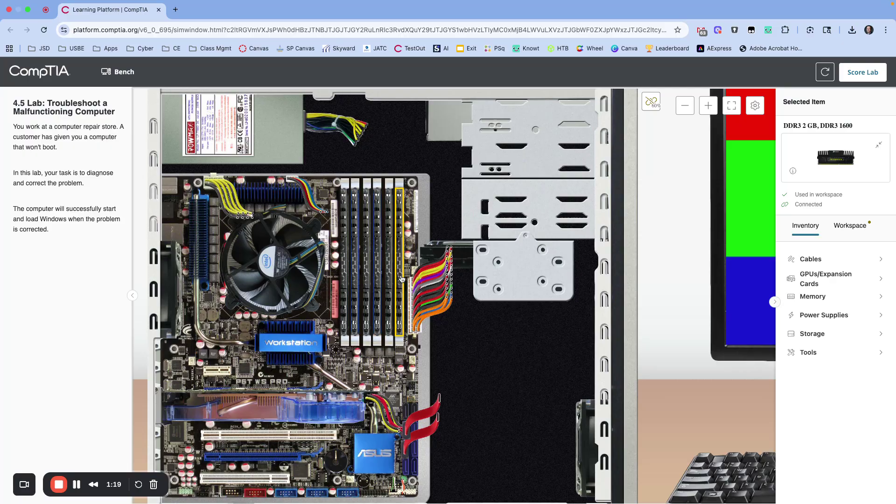
pyautogui.scroll(2, 457, 396)
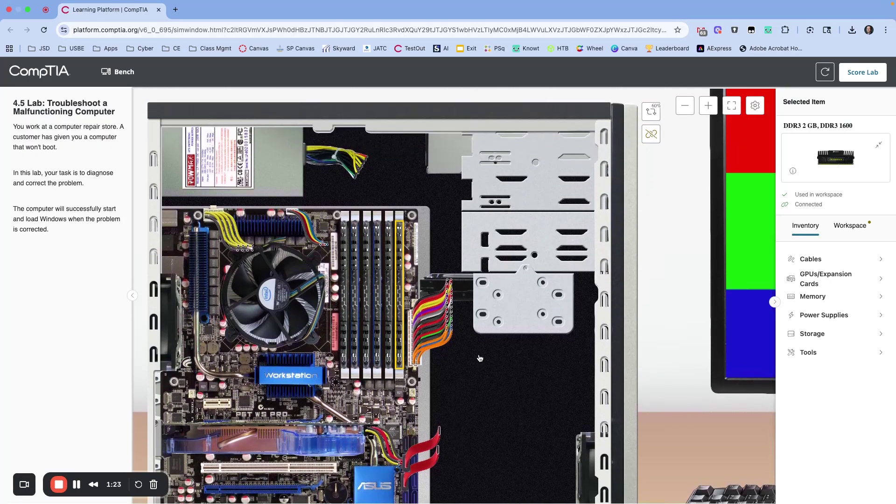
# - In Drive Bays view, check both drives' SATA cables and power connectors; the ATX supply shows 8/13
pyautogui.click(650, 116)
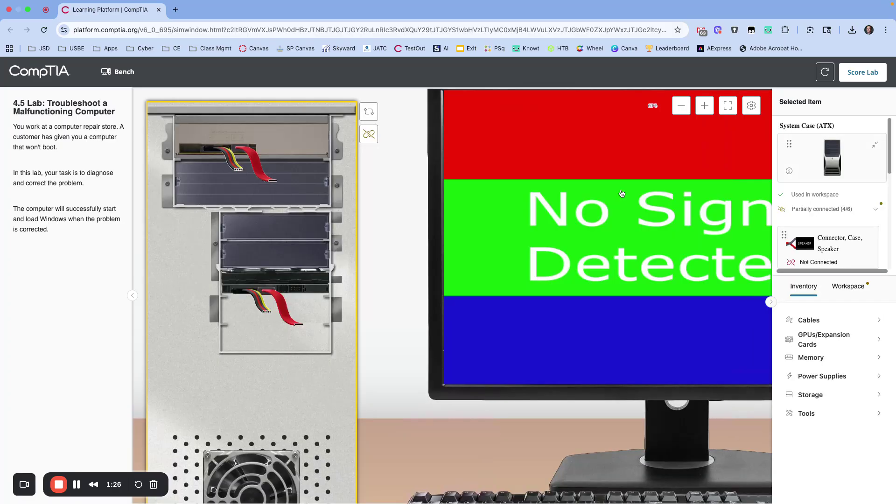
pyautogui.click(622, 193)
pyautogui.click(274, 298)
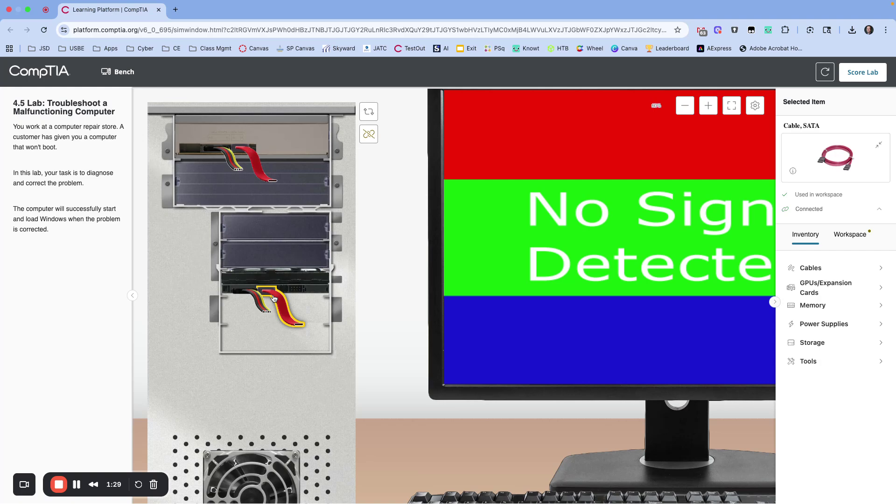
pyautogui.click(259, 176)
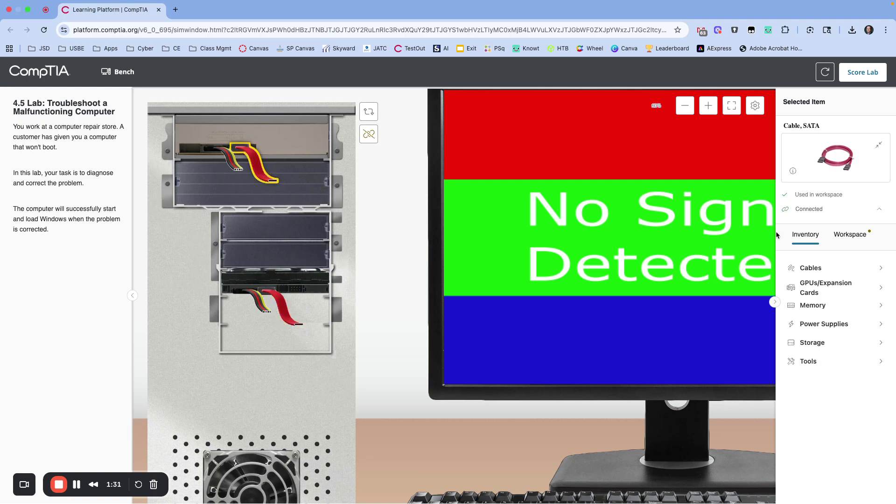
pyautogui.click(229, 164)
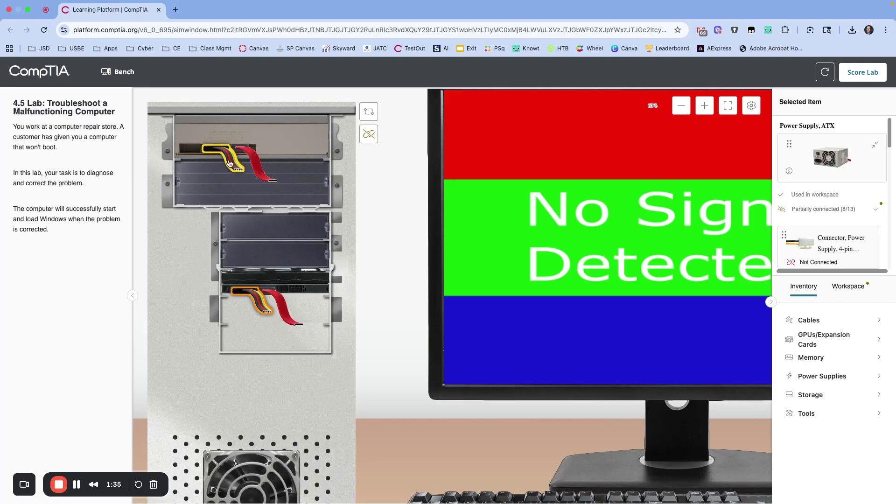
pyautogui.click(252, 292)
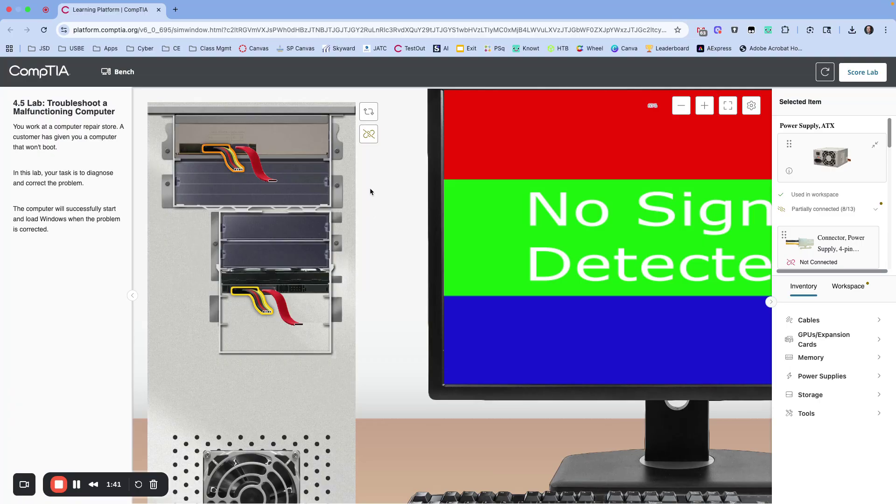
# - Return to the Motherboard view and select the ATX power supply
pyautogui.click(369, 114)
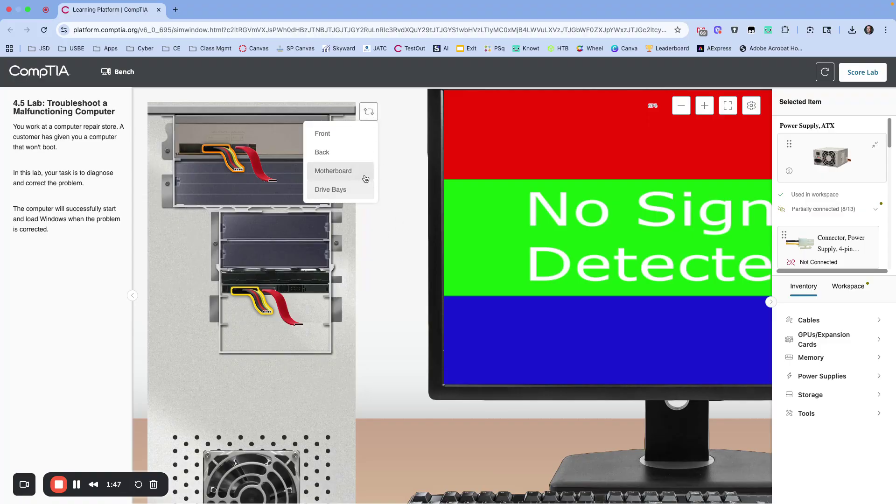
pyautogui.click(335, 176)
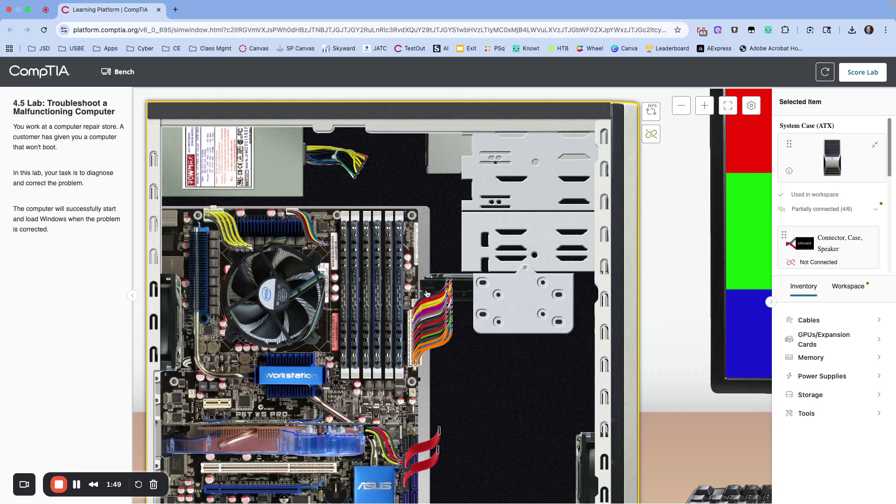
pyautogui.click(255, 172)
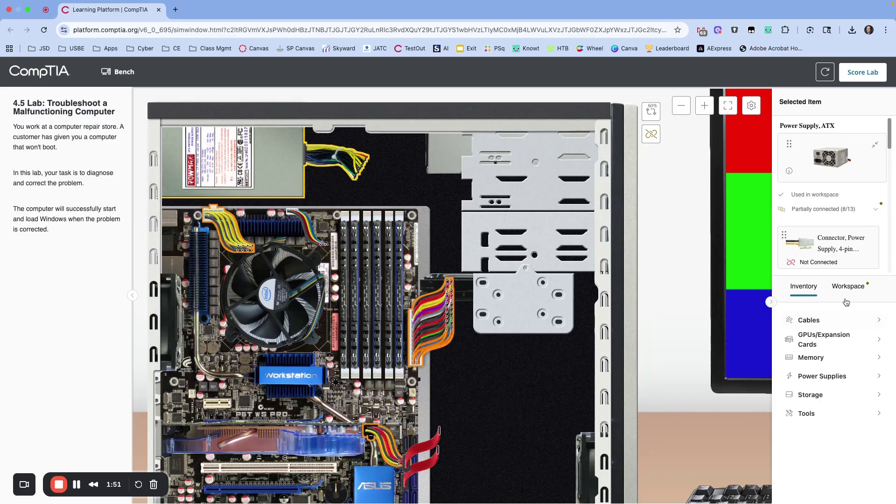
# - Place a Power Supply Tester on the bench and reselect the case's ATX power supply
pyautogui.click(815, 414)
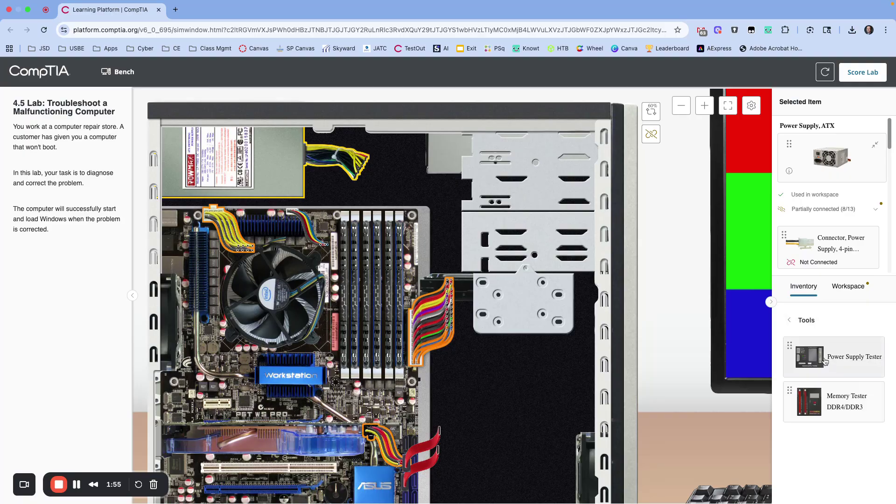
pyautogui.moveTo(826, 362); pyautogui.dragTo(732, 424)
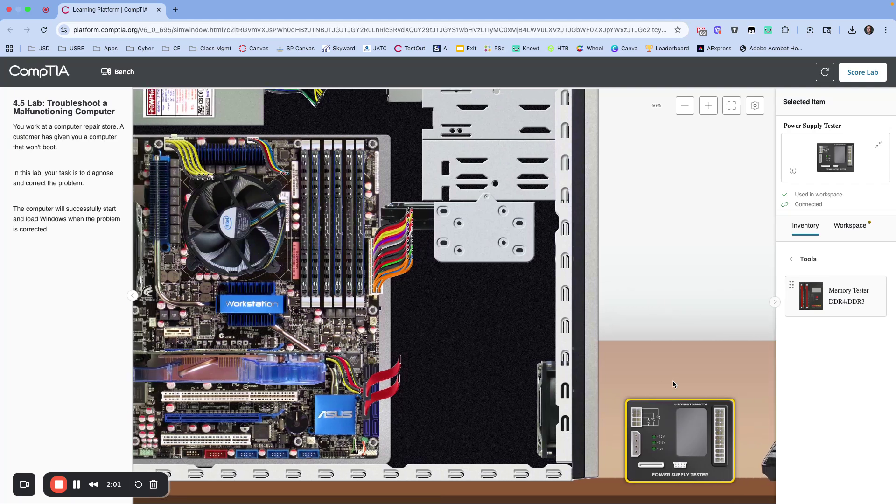
pyautogui.scroll(2, 673, 380)
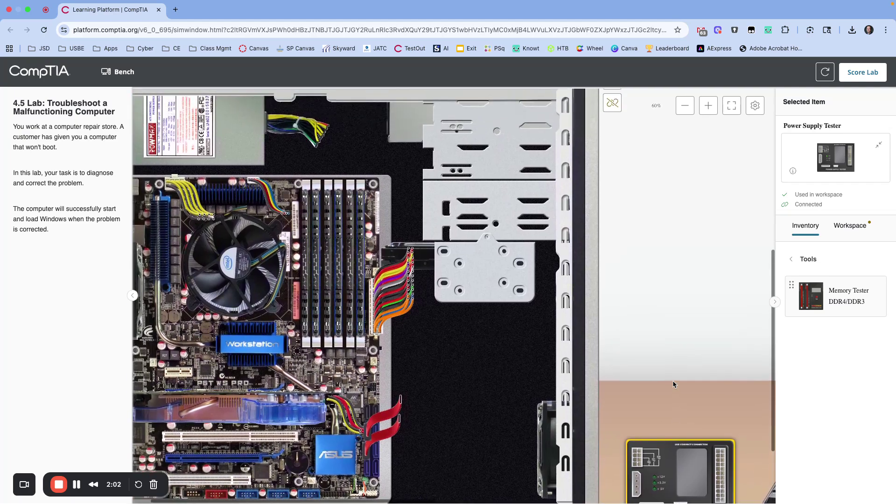
pyautogui.click(230, 132)
pyautogui.scroll(-3, 631, 300)
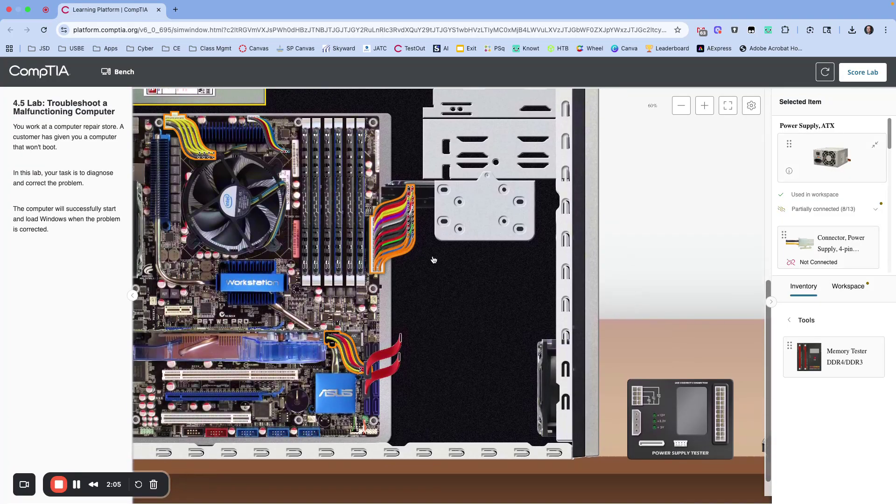
# - Plug the 24-pin ATX and 4-pin CPU cables into the tester, which reads LL on +12V, +5V and PG
pyautogui.moveTo(377, 255); pyautogui.dragTo(713, 404)
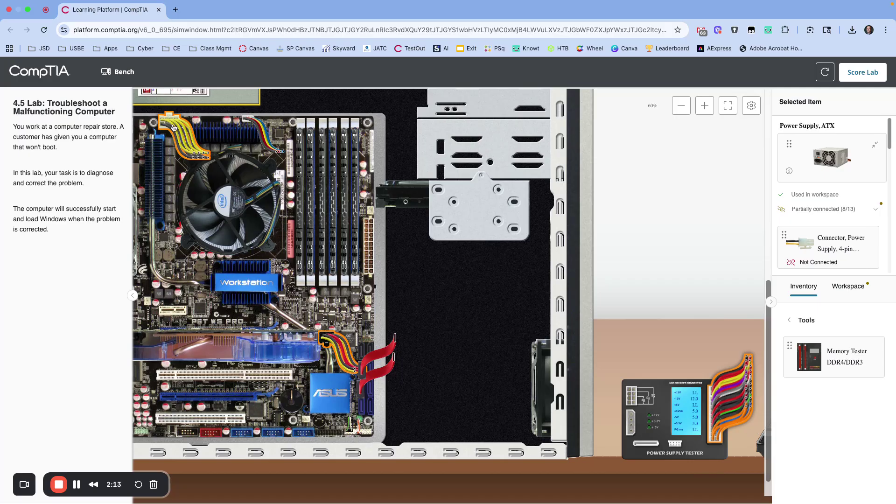
pyautogui.moveTo(169, 121)
pyautogui.mouseDown()
pyautogui.moveTo(602, 338)
pyautogui.moveTo(620, 397)
pyautogui.moveTo(634, 402)
pyautogui.mouseUp()
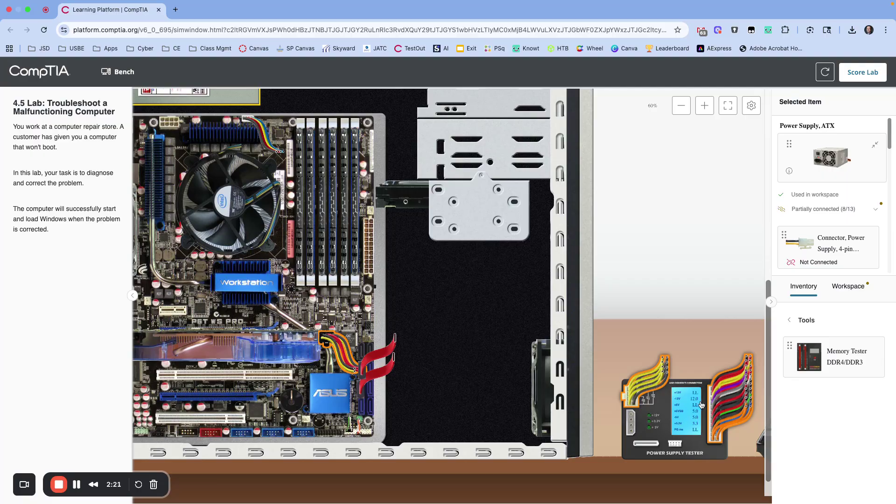
pyautogui.click(705, 106)
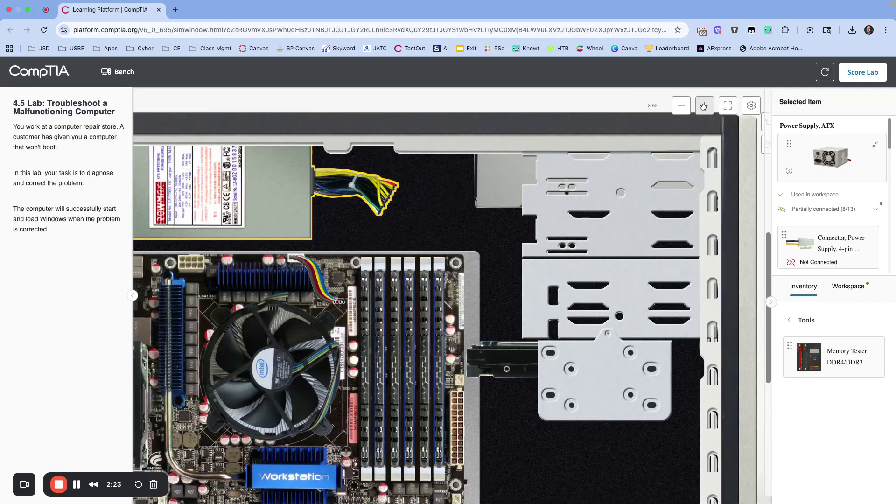
pyautogui.hscroll(10, 613, 347)
pyautogui.scroll(-5, 613, 347)
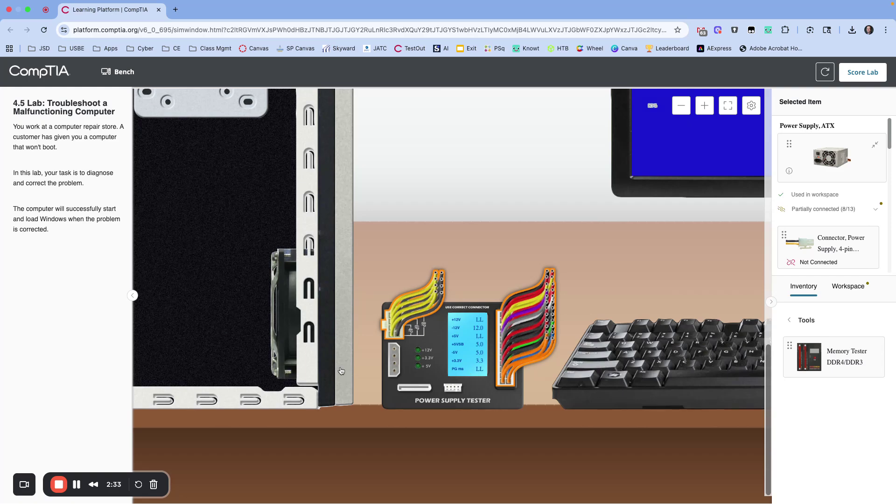
pyautogui.hscroll(-3, 341, 371)
pyautogui.hscroll(-2, 341, 371)
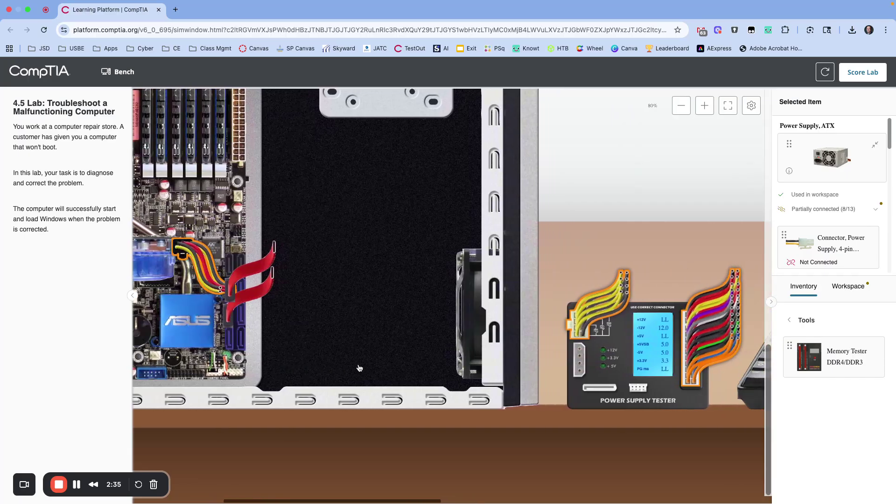
# - Select the tester, then switch the case to the Drive Bays view
pyautogui.click(579, 364)
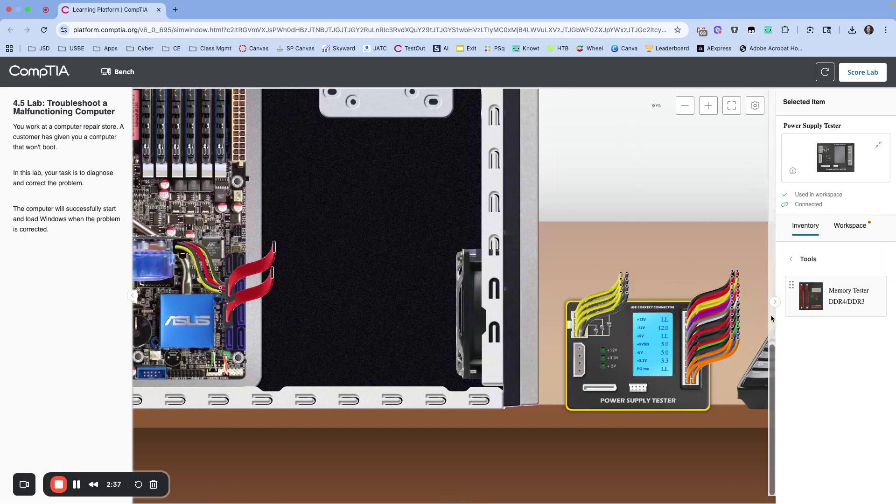
pyautogui.click(344, 255)
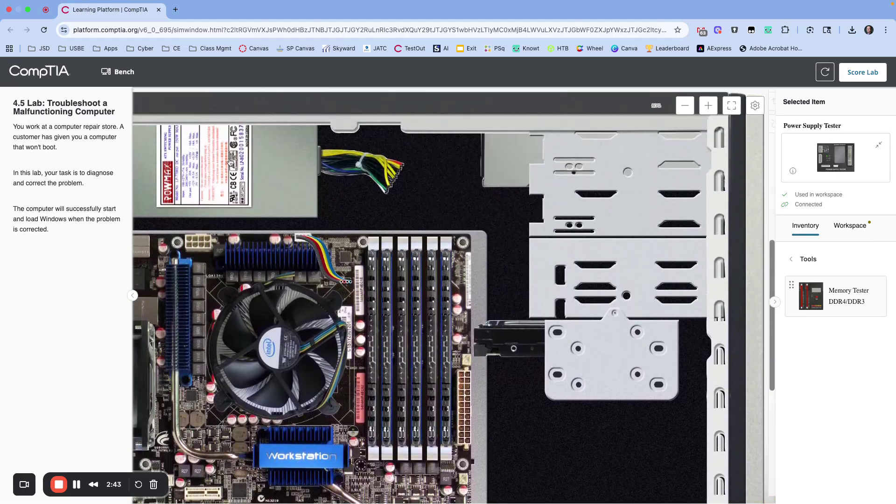
pyautogui.click(654, 198)
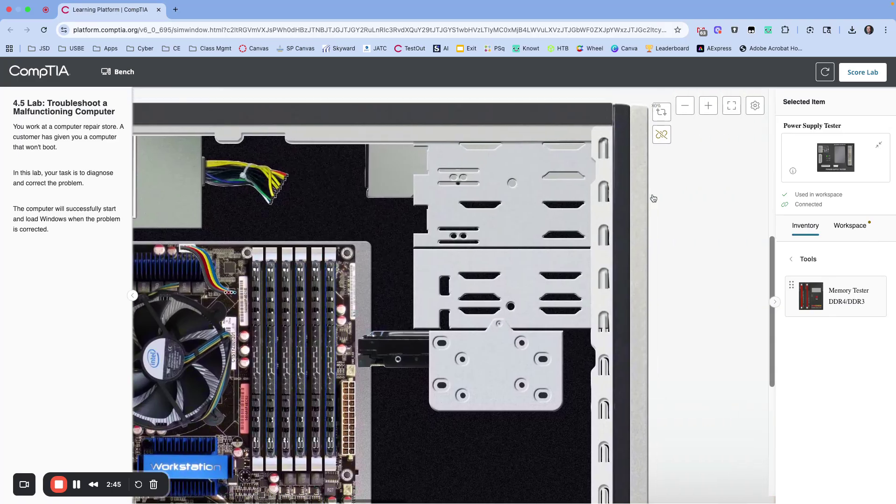
pyautogui.click(666, 130)
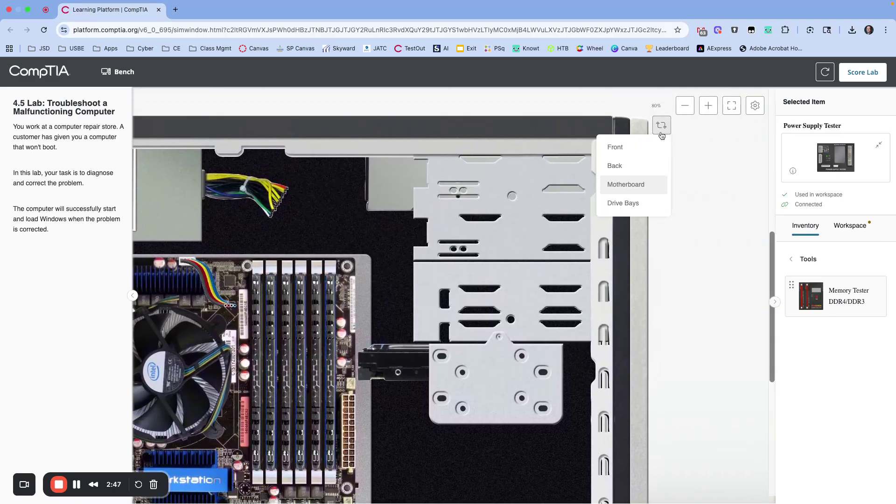
pyautogui.click(628, 204)
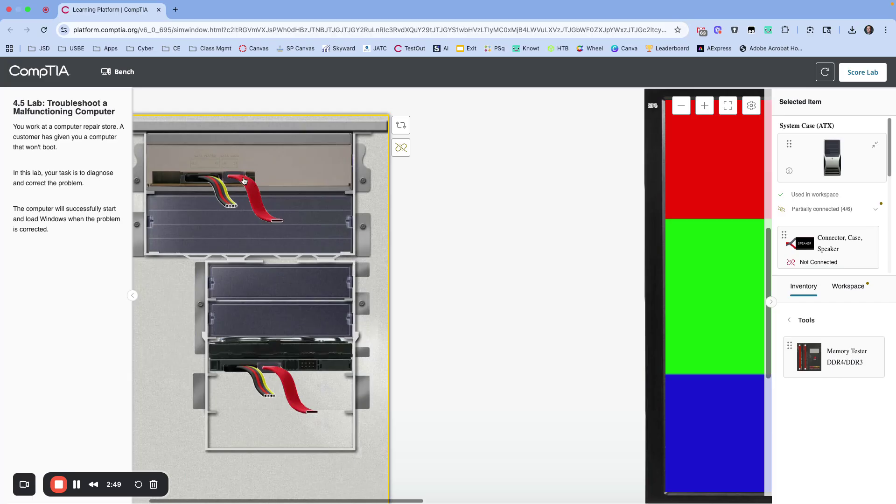
# - Unplug the power cables from the top and lower drives, leaving their SATA cables attached
pyautogui.moveTo(204, 181); pyautogui.dragTo(234, 299)
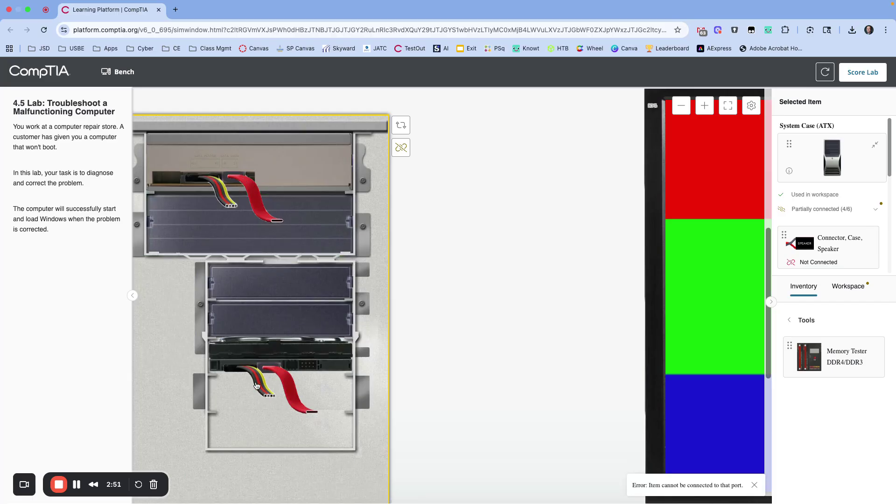
pyautogui.moveTo(252, 373); pyautogui.dragTo(552, 411)
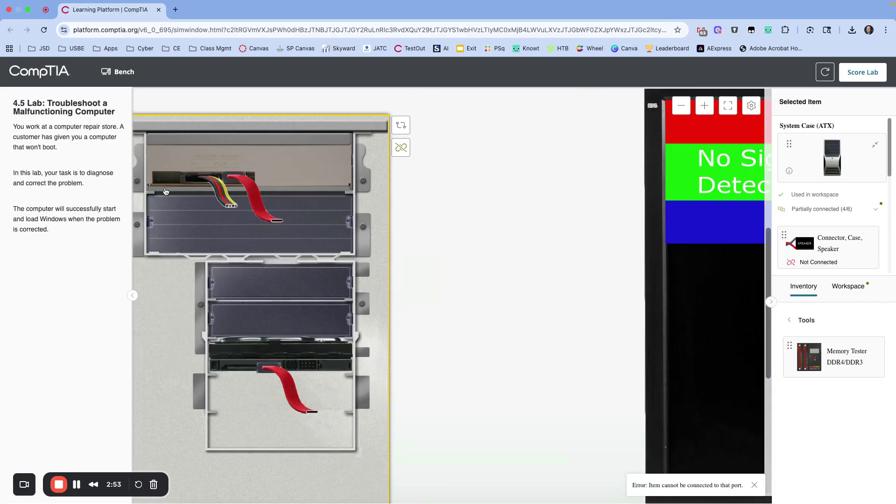
pyautogui.moveTo(222, 182); pyautogui.dragTo(602, 305)
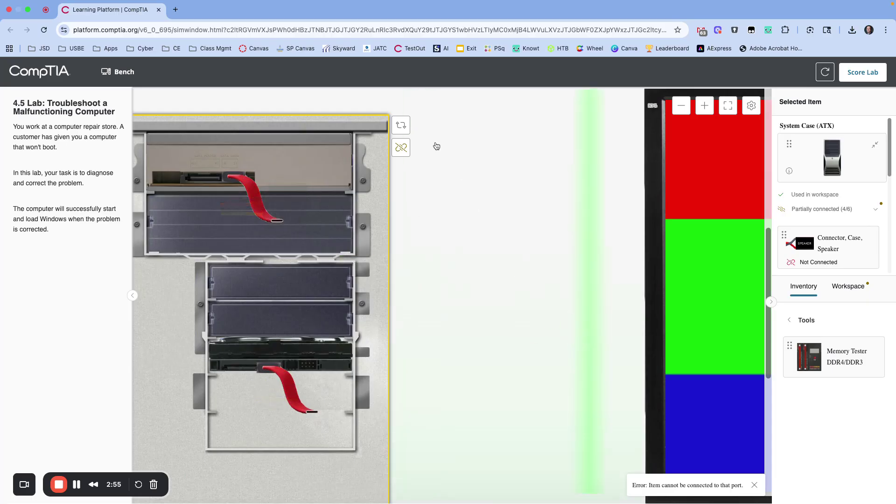
# - In Motherboard view, select the ATX power supply and unplug its connector beside the graphics card
pyautogui.click(401, 125)
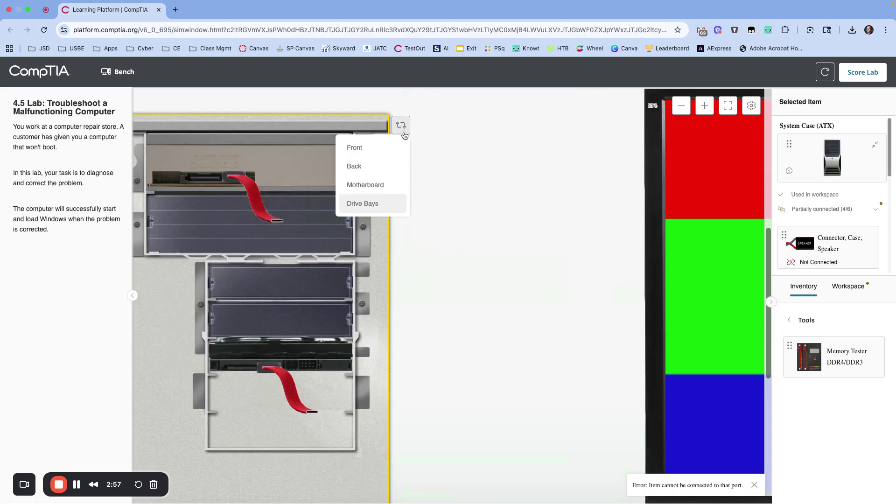
pyautogui.click(374, 185)
pyautogui.scroll(-5, 531, 311)
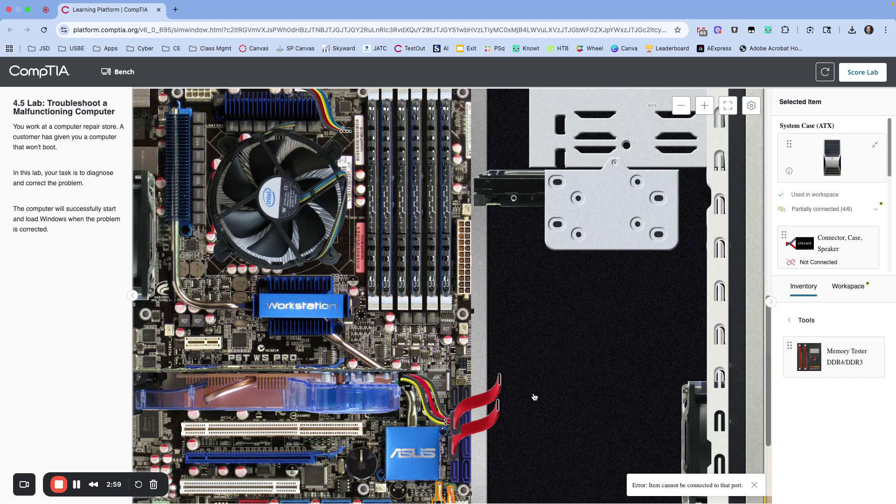
pyautogui.scroll(-4, 535, 397)
pyautogui.scroll(6, 461, 332)
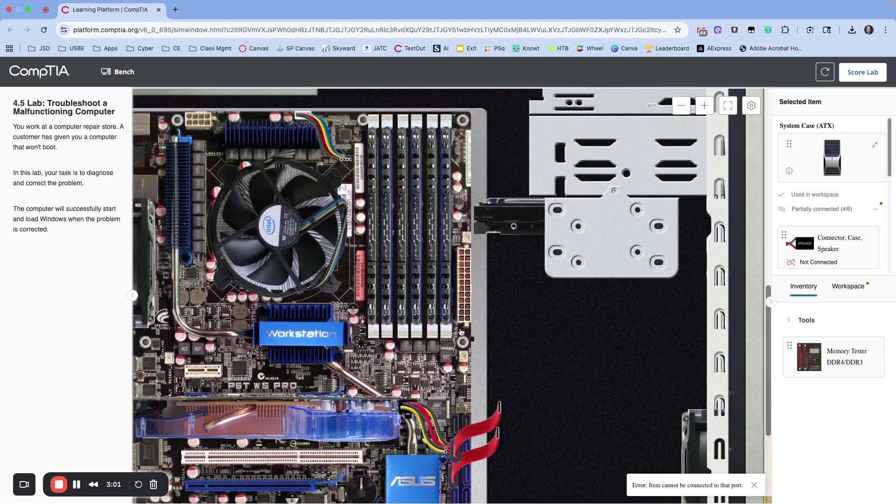
pyautogui.click(219, 118)
pyautogui.scroll(-4, 416, 365)
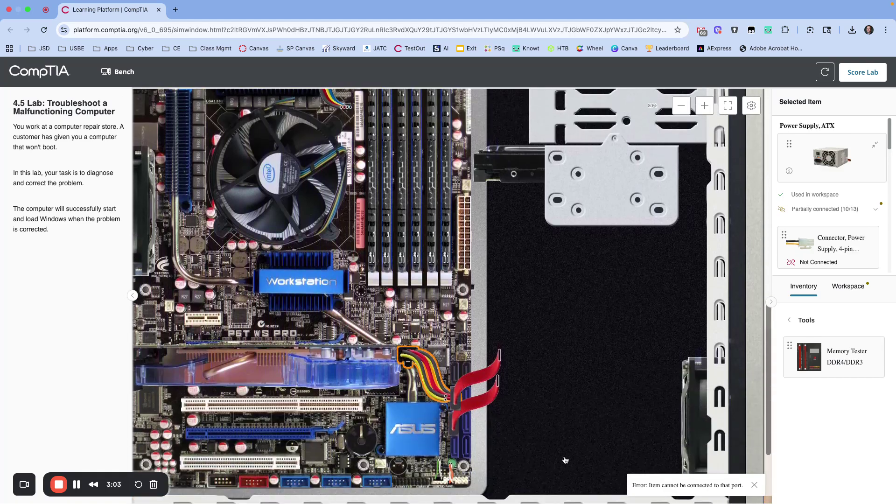
pyautogui.moveTo(417, 365); pyautogui.dragTo(630, 471)
pyautogui.scroll(8, 574, 426)
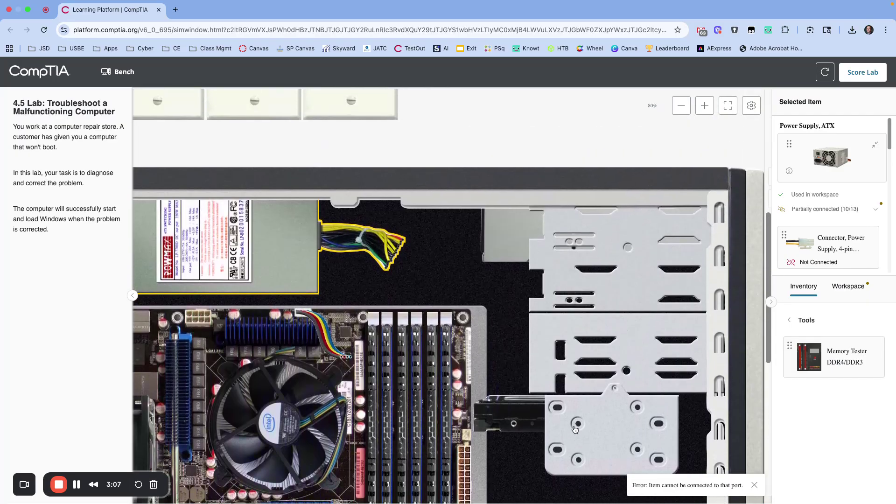
pyautogui.click(236, 240)
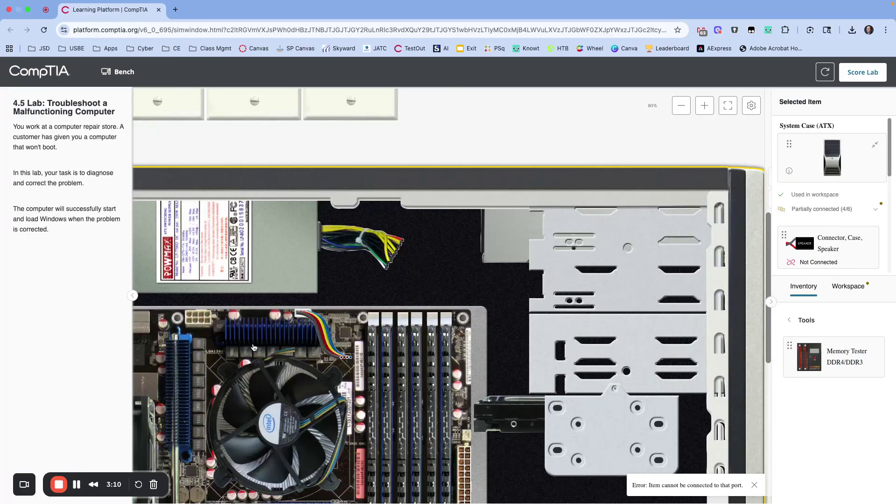
# - Unplug the 24-pin cable from the Power Supply Tester and fit the whole bench to screen at 29%
pyautogui.click(322, 358)
pyautogui.scroll(-10, 545, 337)
pyautogui.hscroll(9, 546, 337)
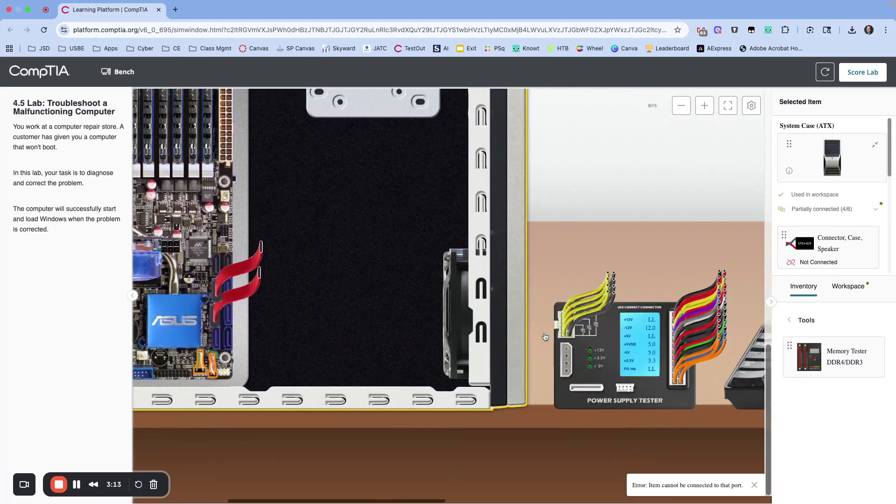
pyautogui.moveTo(636, 337); pyautogui.dragTo(638, 264)
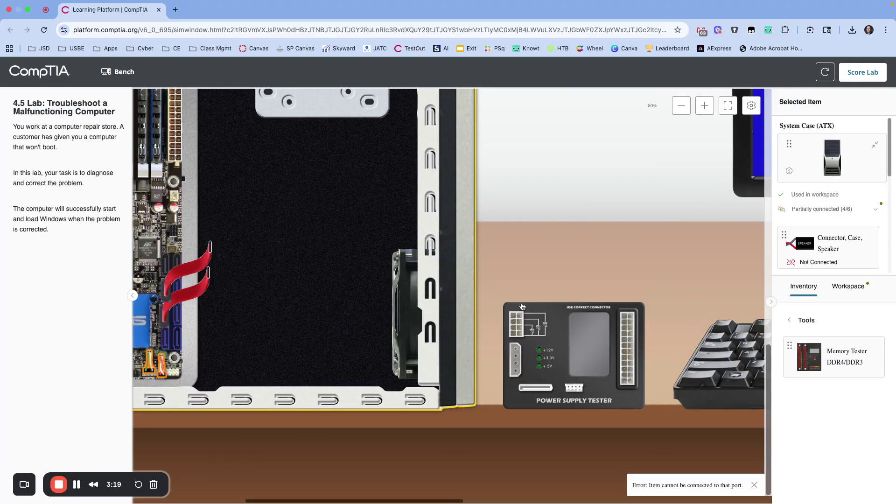
pyautogui.scroll(10, 522, 306)
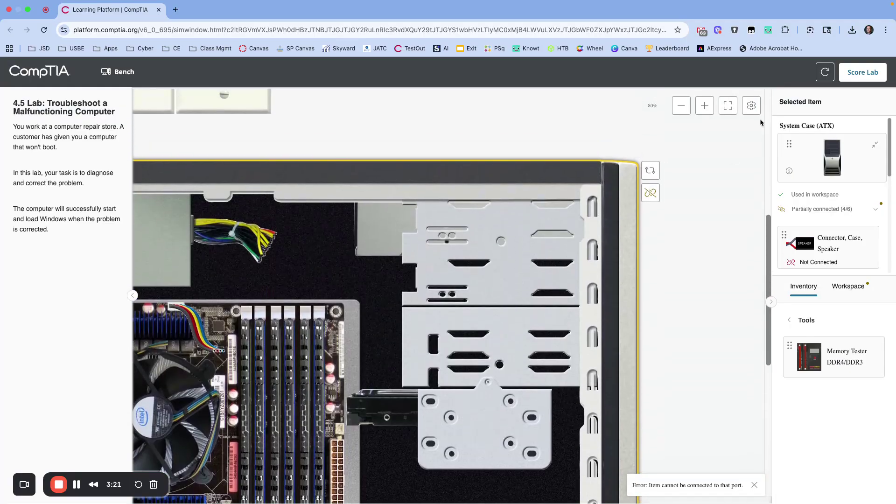
pyautogui.click(728, 105)
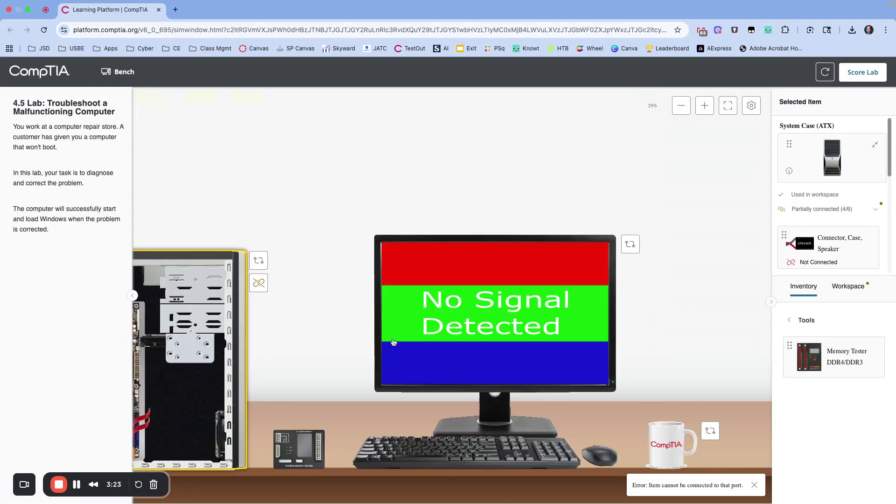
# - Move the tower to the right of the monitor
pyautogui.hscroll(-5, 306, 334)
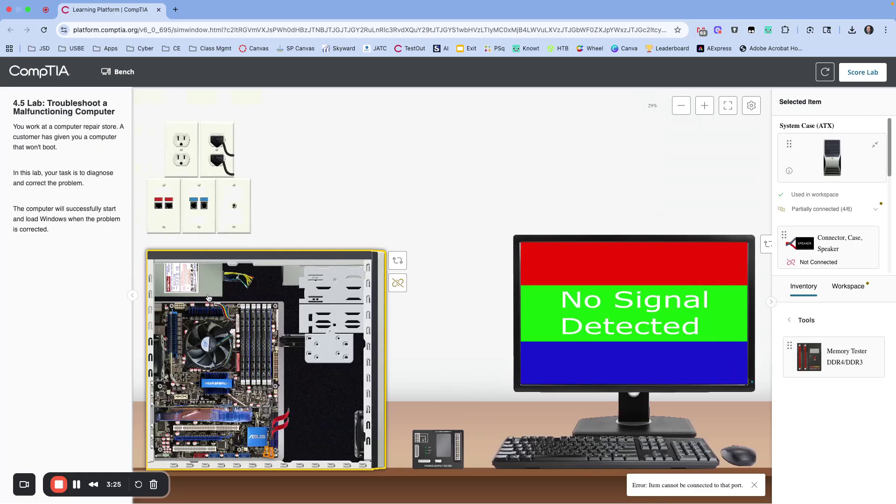
pyautogui.click(197, 279)
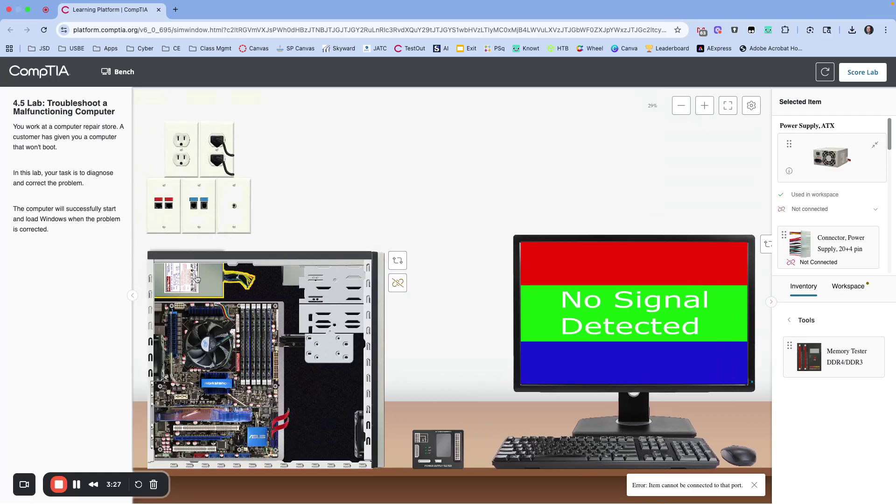
pyautogui.moveTo(197, 279); pyautogui.dragTo(733, 394)
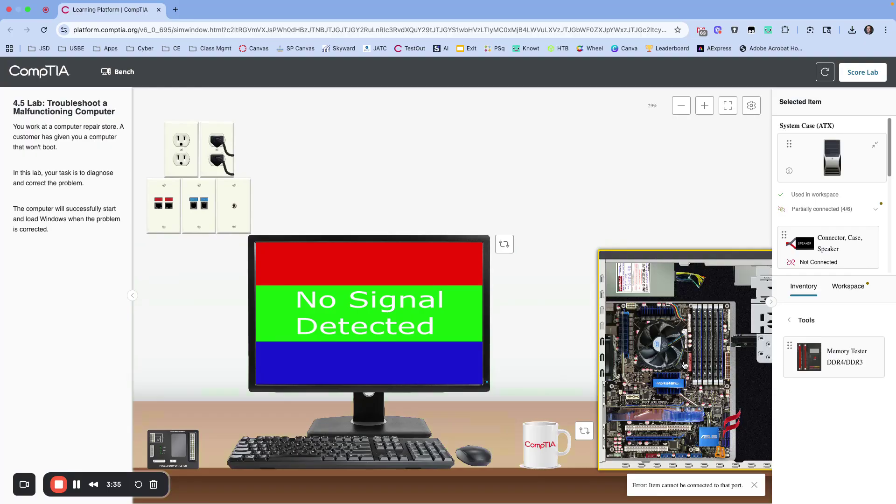
# - Review the power supply's connectors, none connected, then select the case showing 4/6 connected
pyautogui.click(650, 282)
pyautogui.hscroll(2, 707, 326)
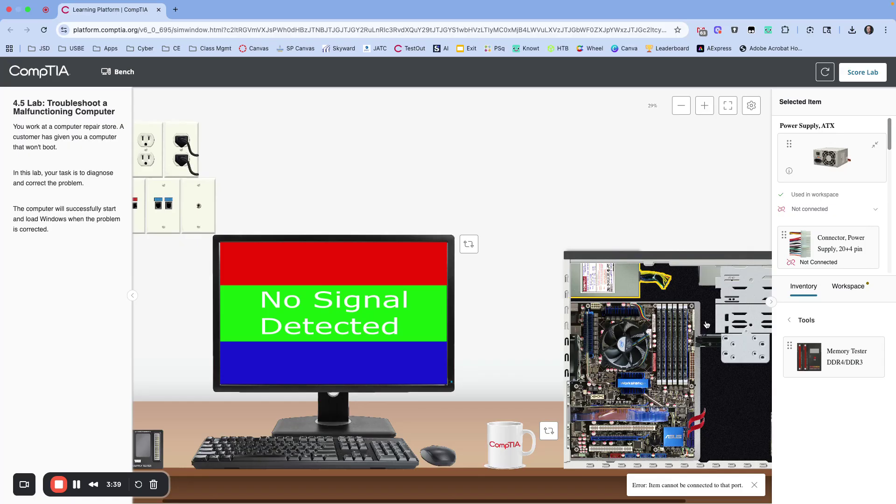
pyautogui.scroll(-2, 846, 242)
pyautogui.scroll(-5, 846, 243)
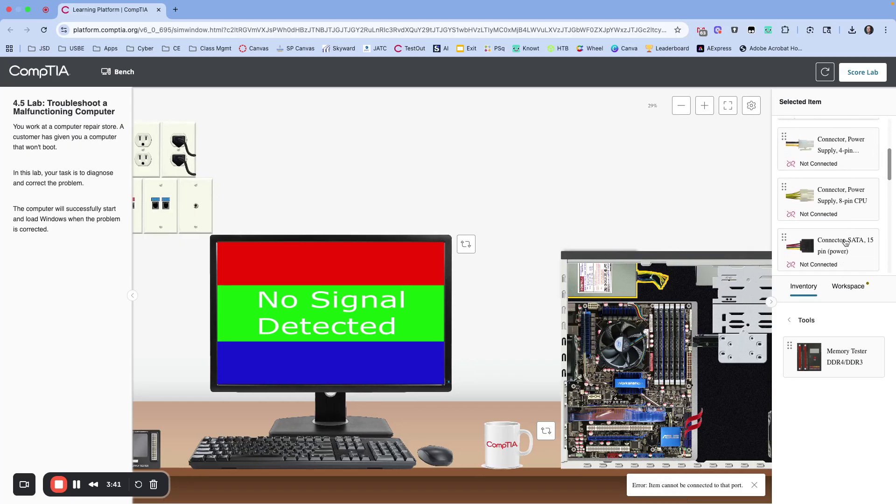
pyautogui.scroll(-5, 846, 243)
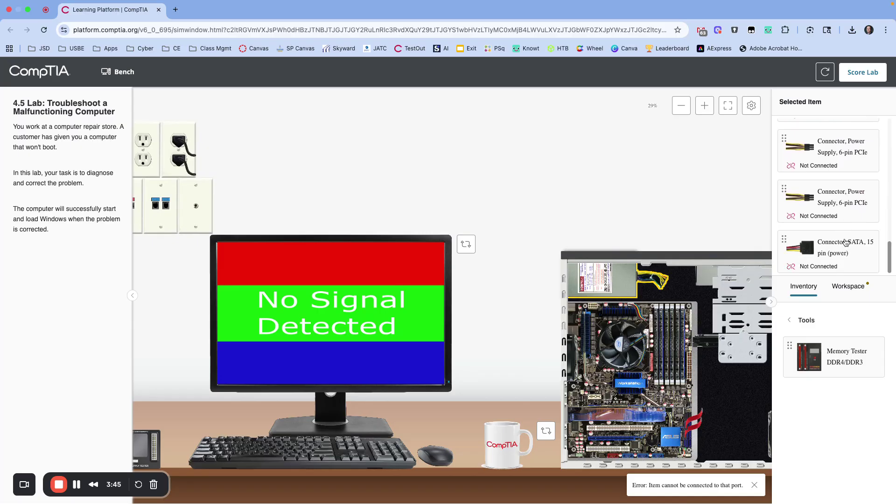
pyautogui.scroll(5, 846, 242)
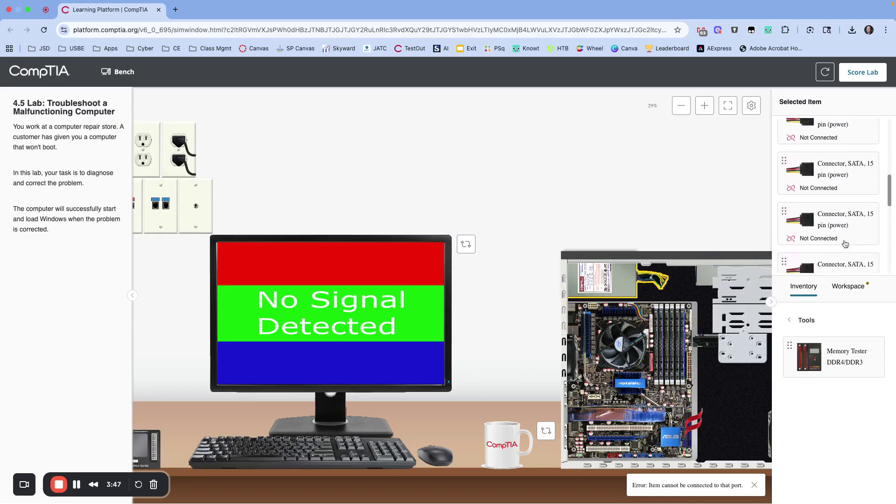
pyautogui.scroll(5, 845, 243)
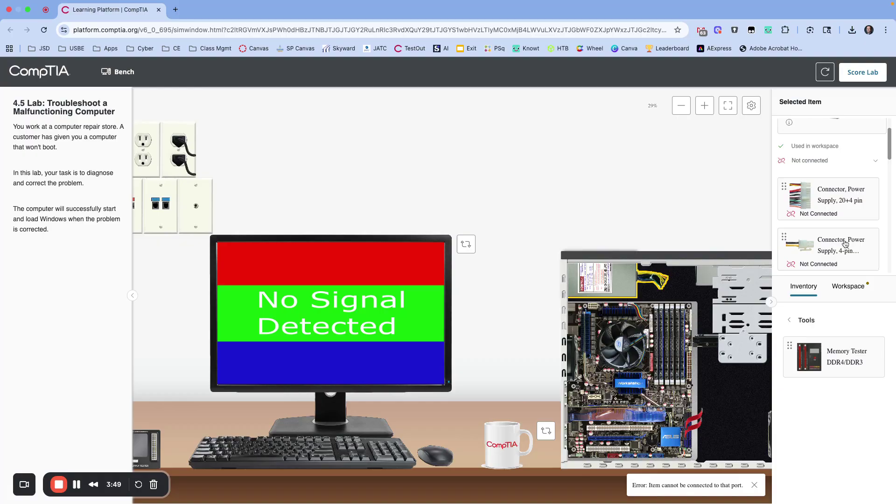
pyautogui.scroll(3, 846, 243)
pyautogui.hscroll(5, 538, 180)
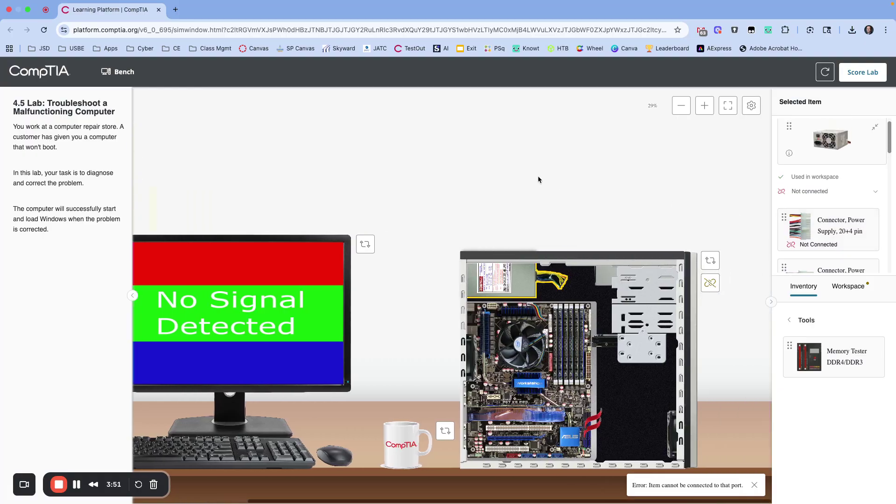
pyautogui.click(513, 286)
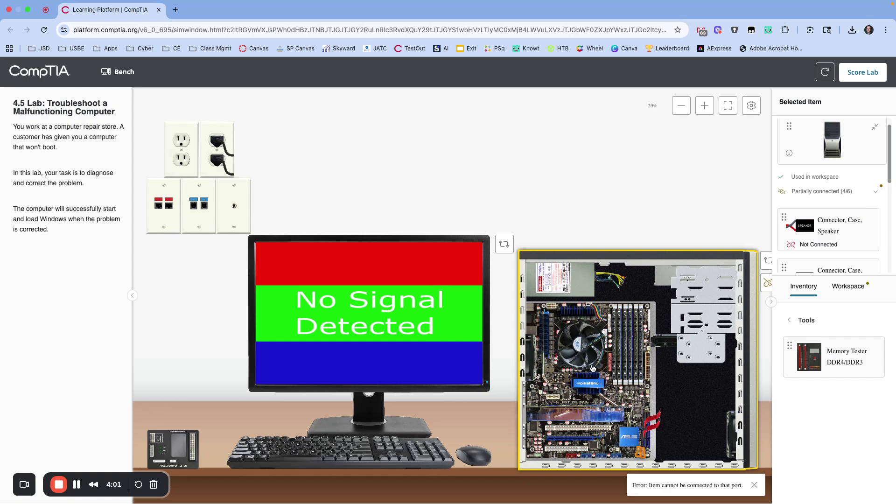
# - Zoom in on the bench and scroll through the installed power supply's connector list
pyautogui.click(703, 105)
pyautogui.click(703, 104)
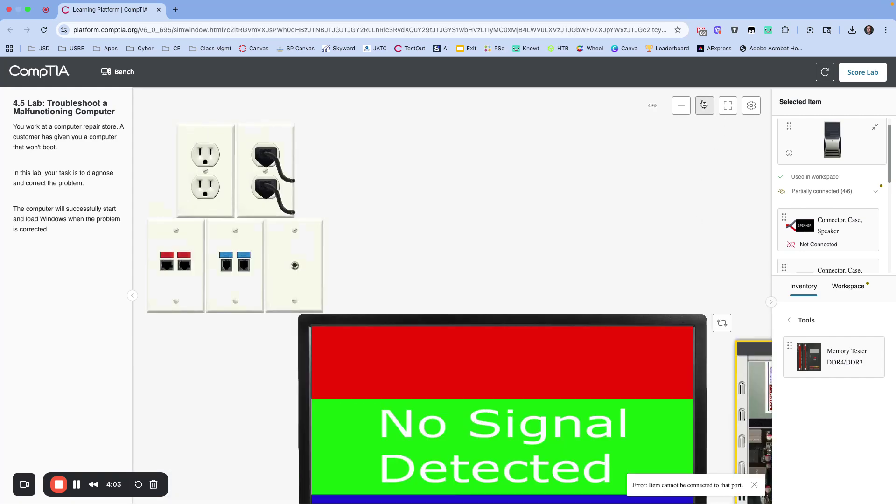
pyautogui.hscroll(5, 606, 331)
pyautogui.hscroll(3, 606, 331)
pyautogui.click(556, 387)
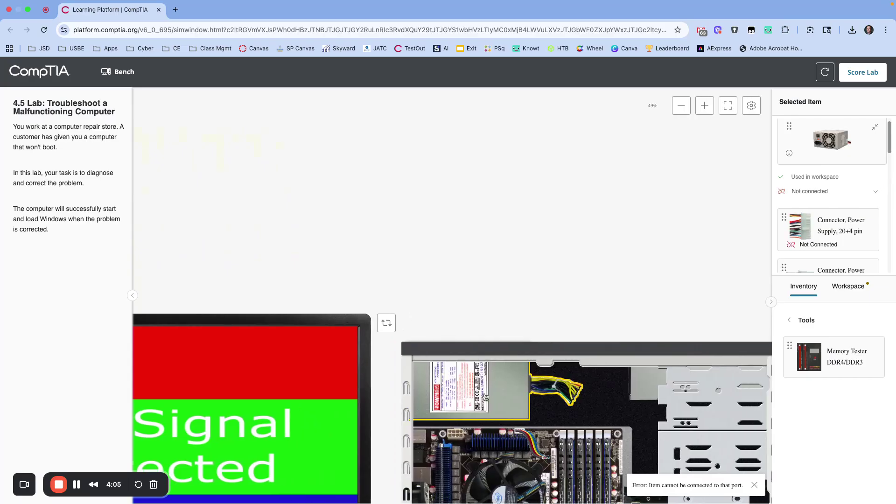
pyautogui.scroll(-1, 651, 301)
pyautogui.scroll(-5, 651, 304)
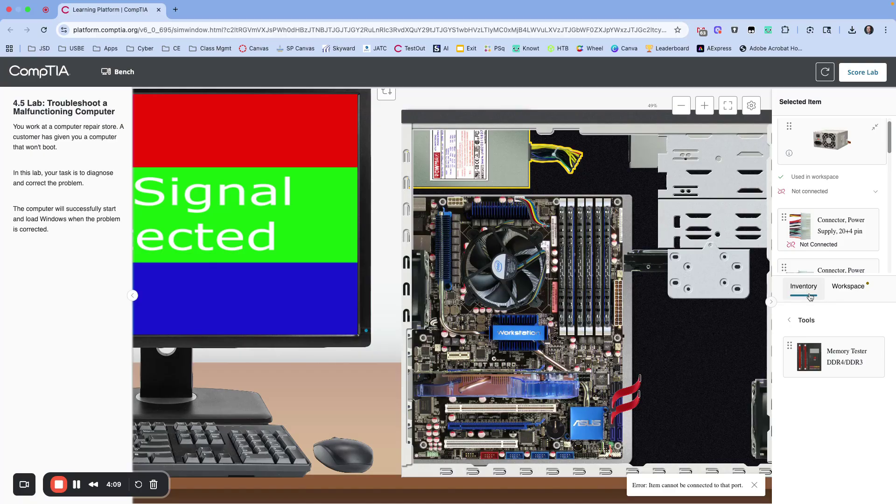
# - Recheck the installed power supply's connectors, then list the inventory's ATX Power Supplies category
pyautogui.click(791, 321)
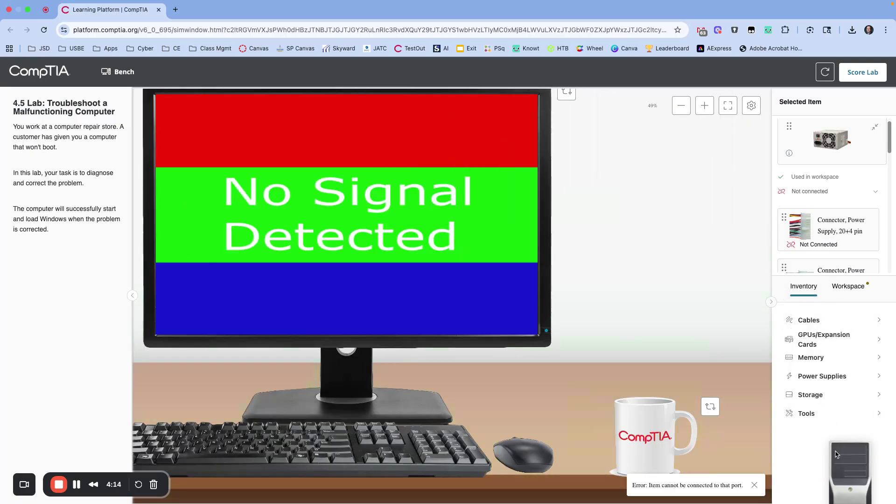
pyautogui.moveTo(837, 454); pyautogui.dragTo(669, 299)
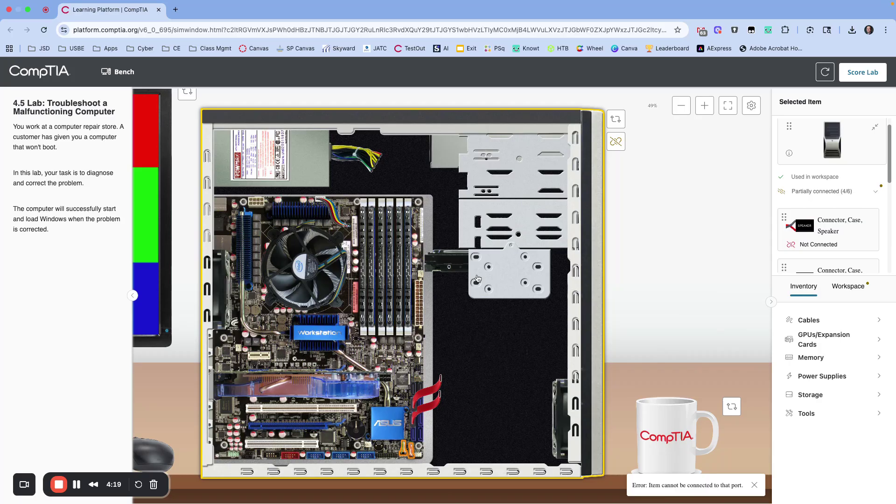
pyautogui.click(133, 295)
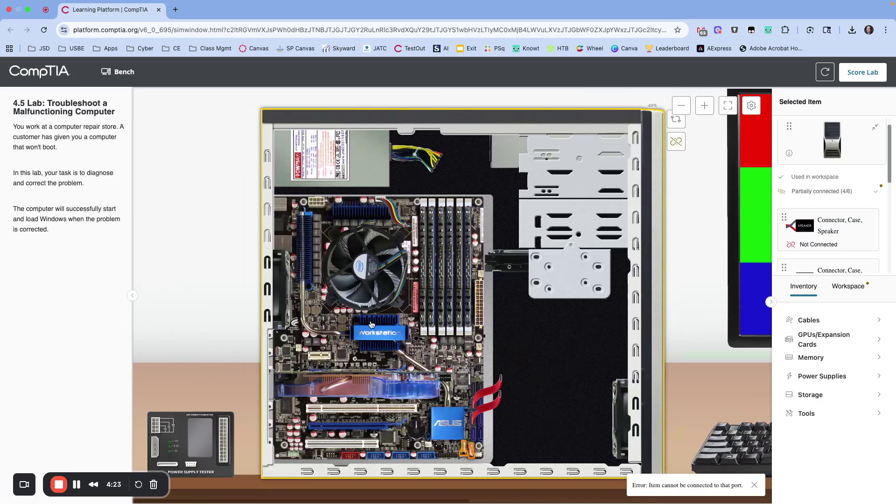
pyautogui.click(364, 165)
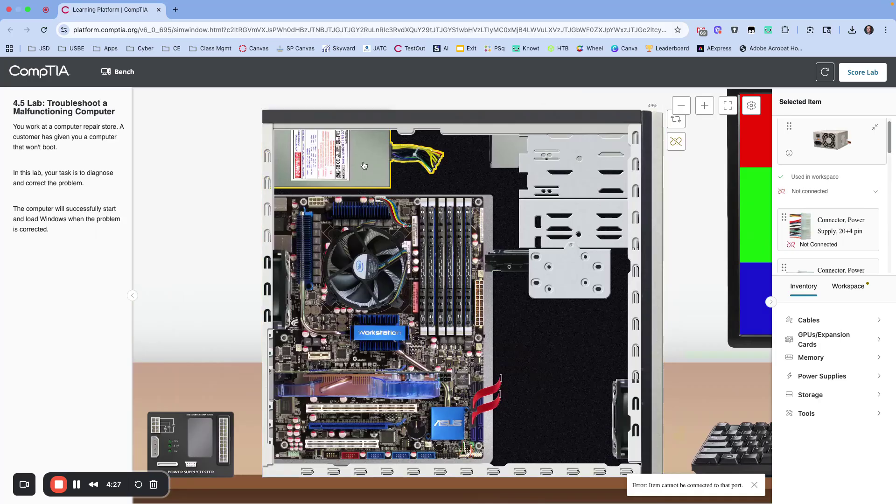
pyautogui.scroll(-3, 836, 222)
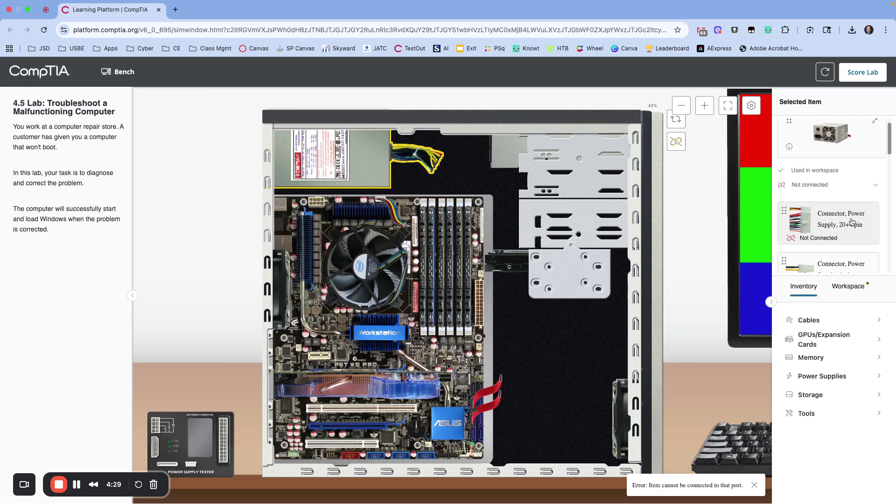
pyautogui.scroll(-5, 852, 221)
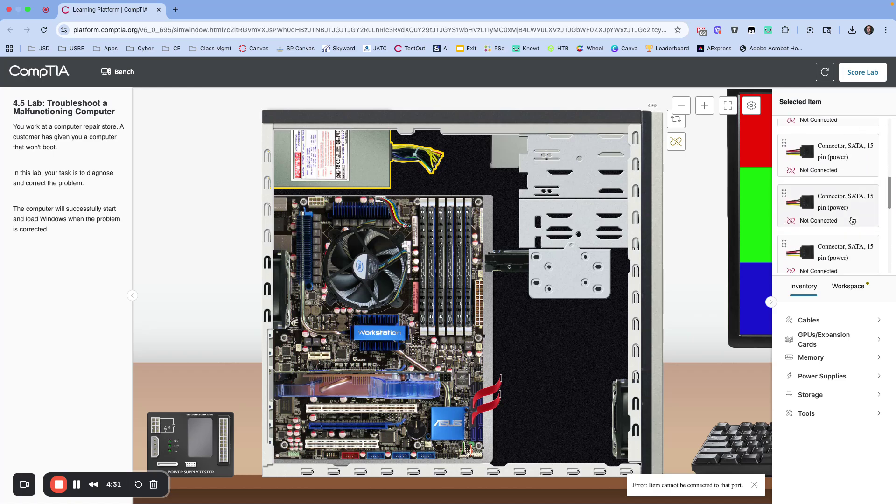
pyautogui.scroll(-3, 852, 221)
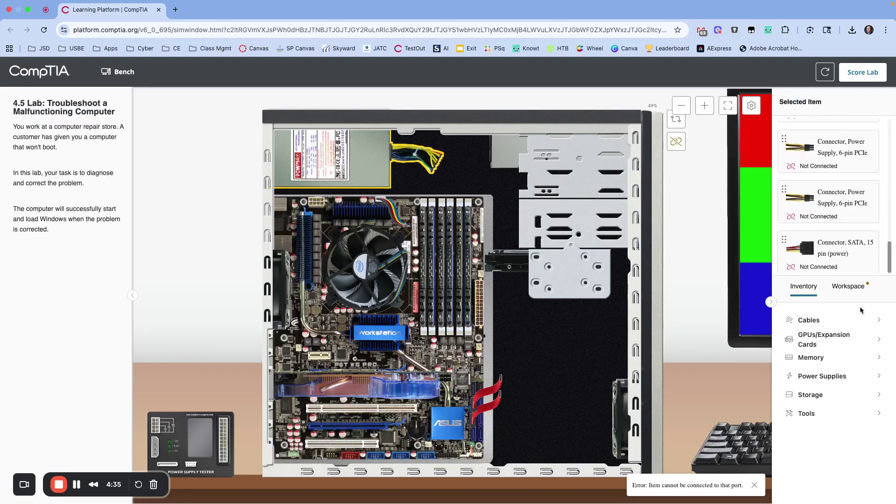
pyautogui.click(822, 376)
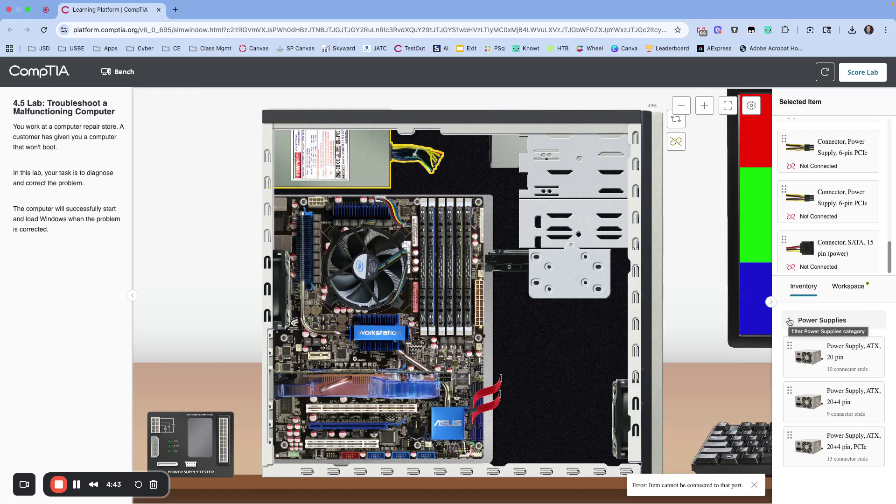
# - Return the inventory to its categories and reselect the case's power supply
pyautogui.click(790, 322)
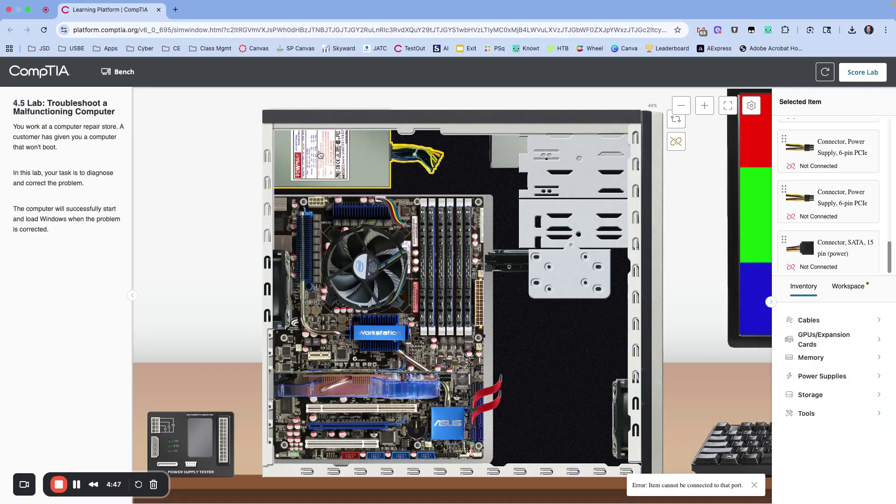
pyautogui.moveTo(320, 154); pyautogui.dragTo(309, 168)
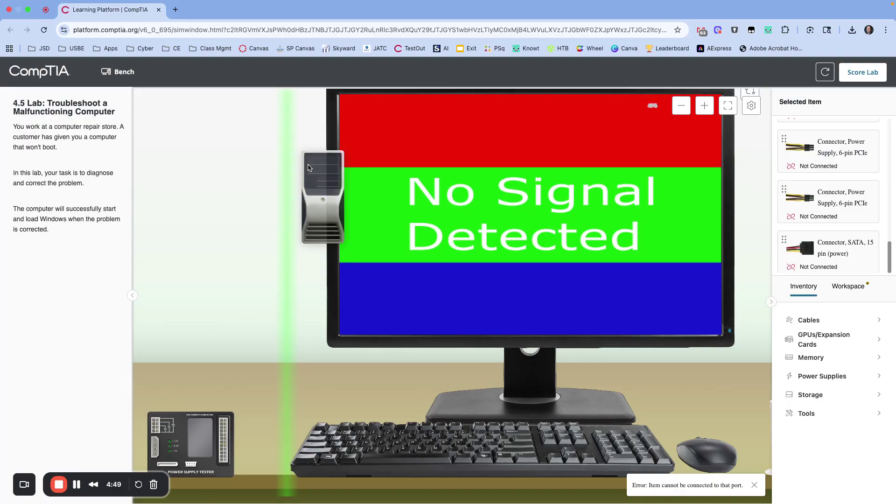
pyautogui.click(309, 169)
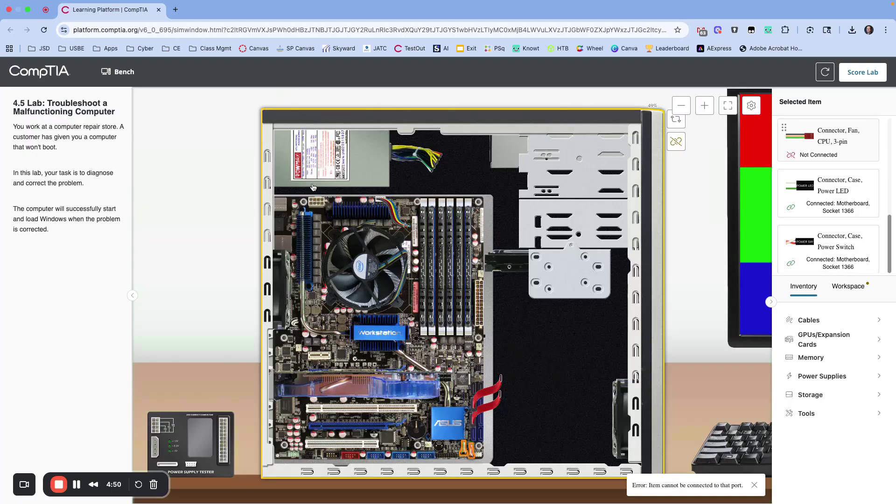
pyautogui.click(346, 166)
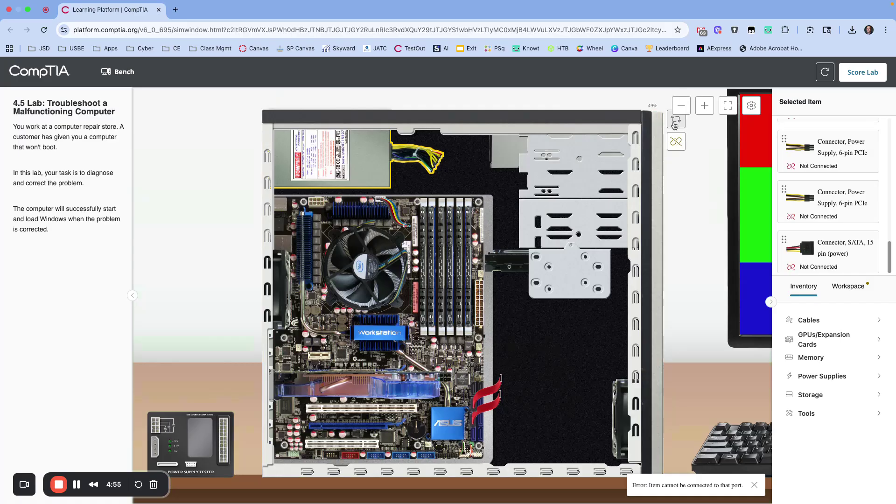
# - View the case's Drive Bays side, then switch back to the Motherboard view
pyautogui.click(675, 122)
pyautogui.click(637, 198)
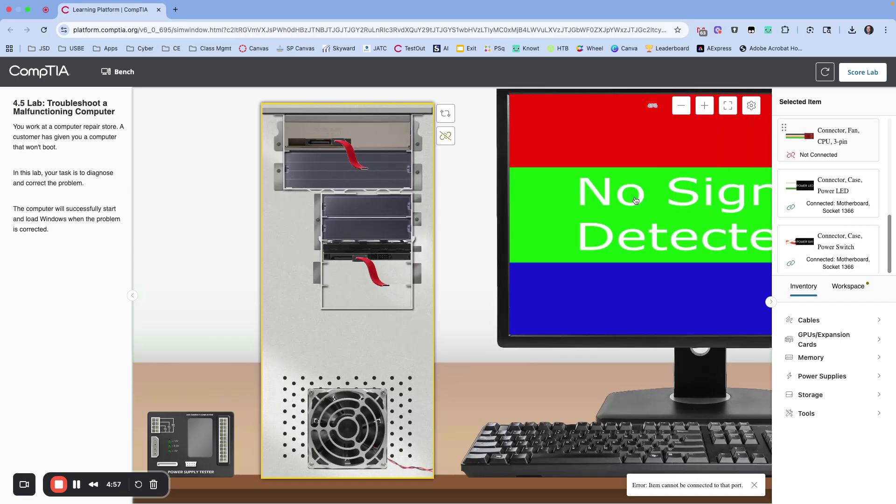
pyautogui.click(446, 115)
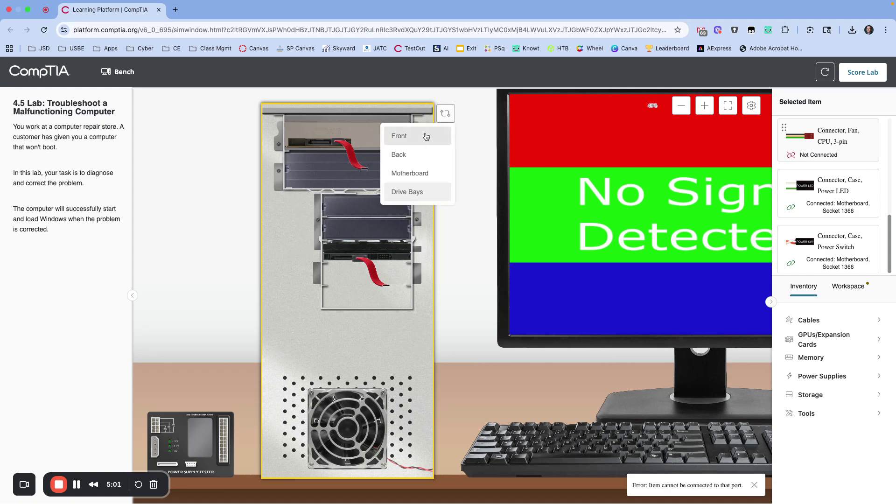
pyautogui.click(416, 174)
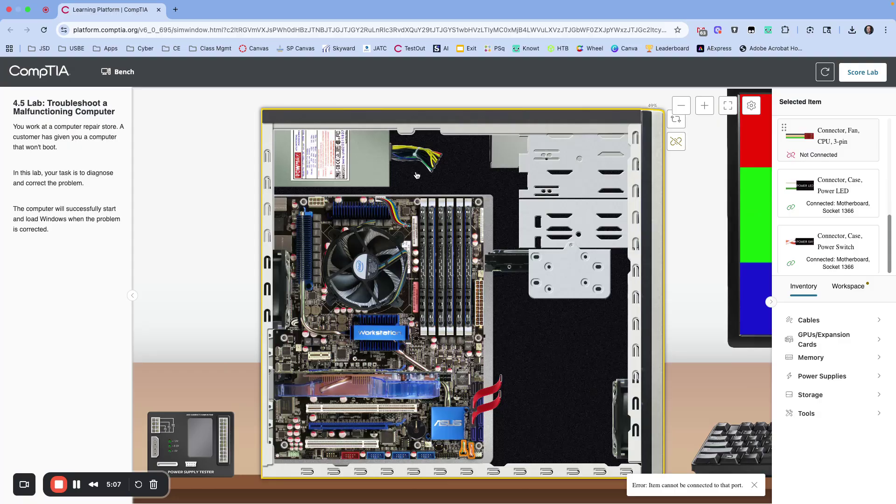
# - Turn the case to its back, unplug the power cord and pull the old power supply out
pyautogui.click(678, 122)
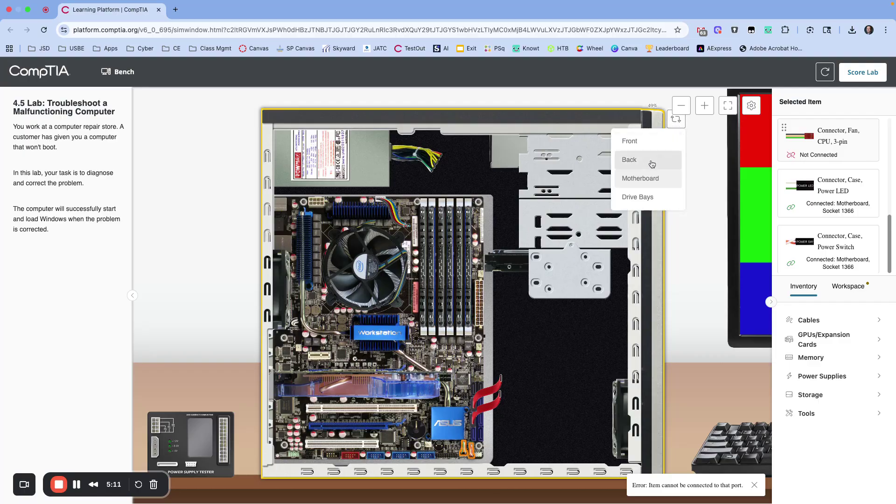
pyautogui.click(630, 159)
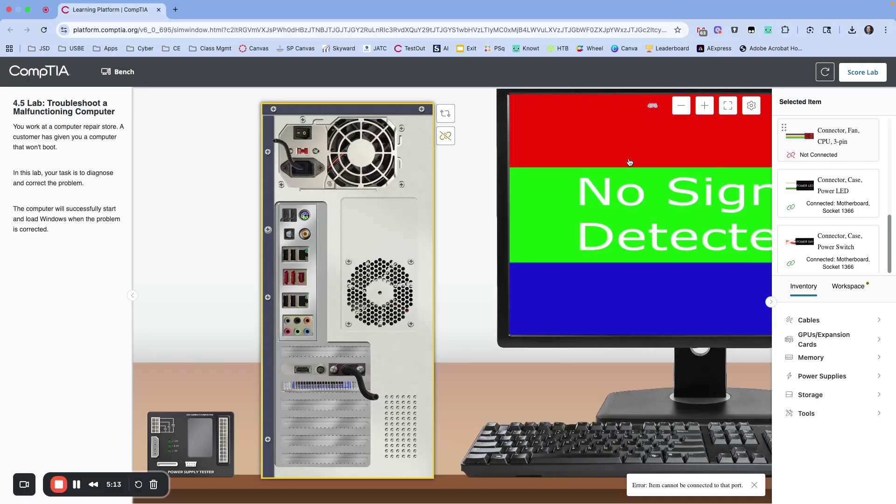
pyautogui.moveTo(299, 170); pyautogui.dragTo(247, 180)
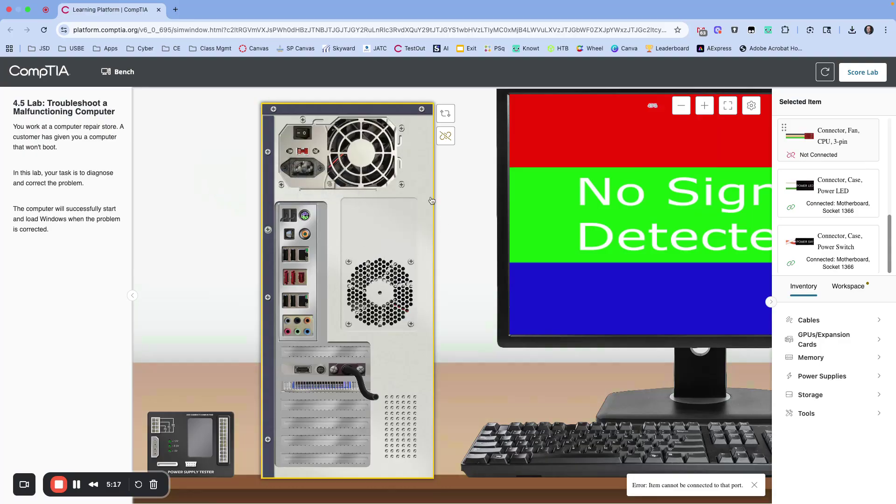
pyautogui.click(327, 156)
pyautogui.moveTo(365, 148); pyautogui.dragTo(196, 243)
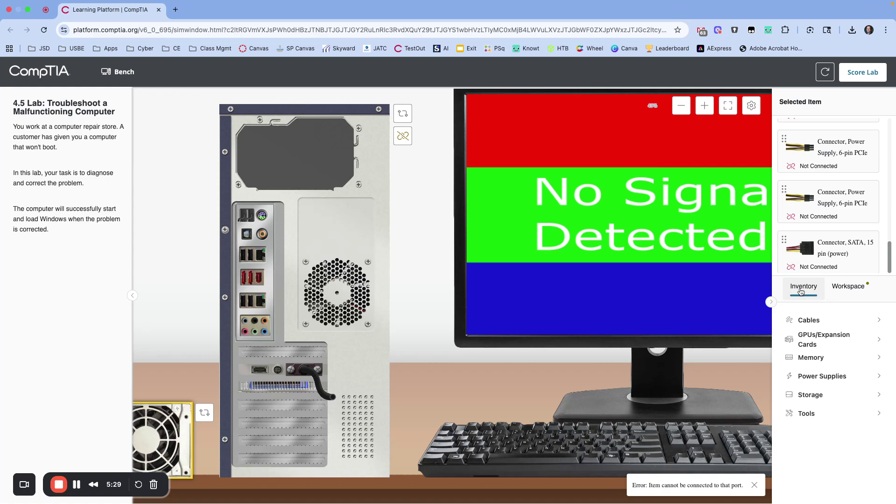
# - Open the Power Supplies category, return the case to Motherboard view and select the removed unit
pyautogui.click(822, 377)
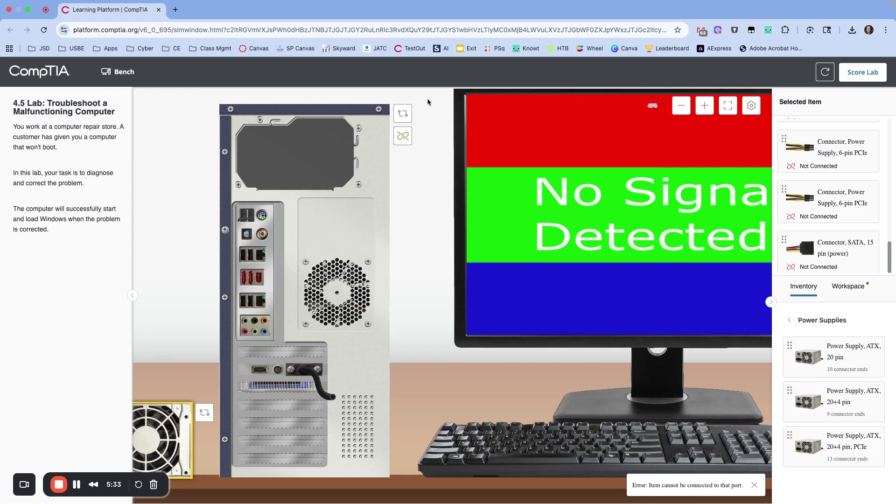
pyautogui.click(403, 116)
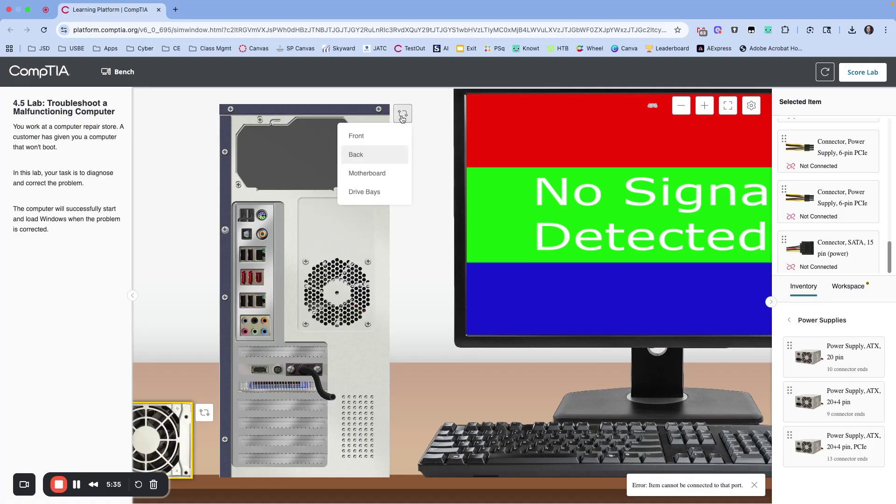
pyautogui.click(376, 181)
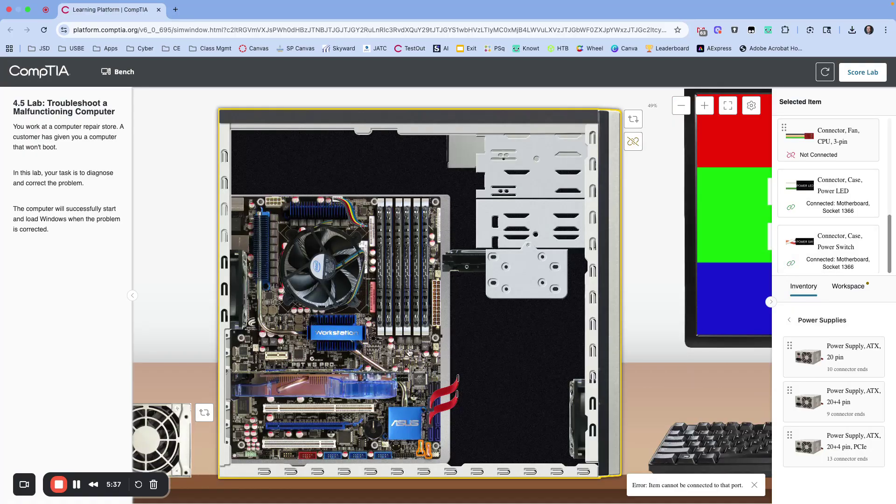
pyautogui.click(169, 431)
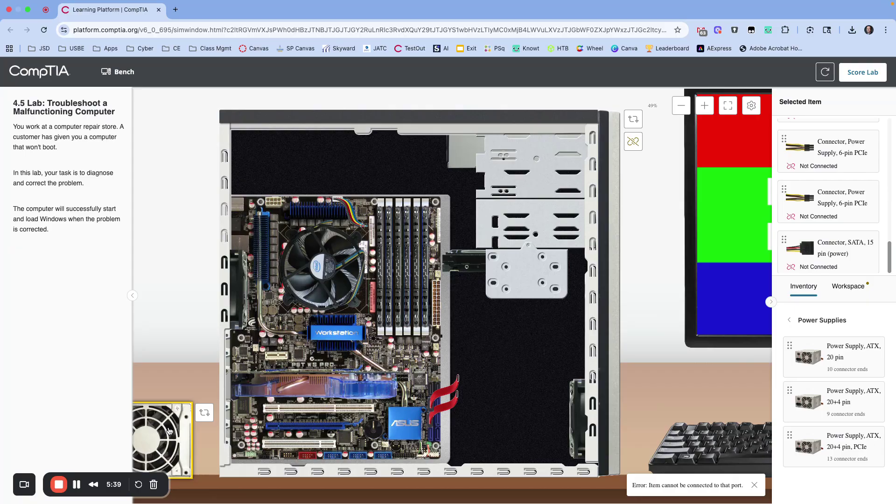
pyautogui.scroll(10, 861, 175)
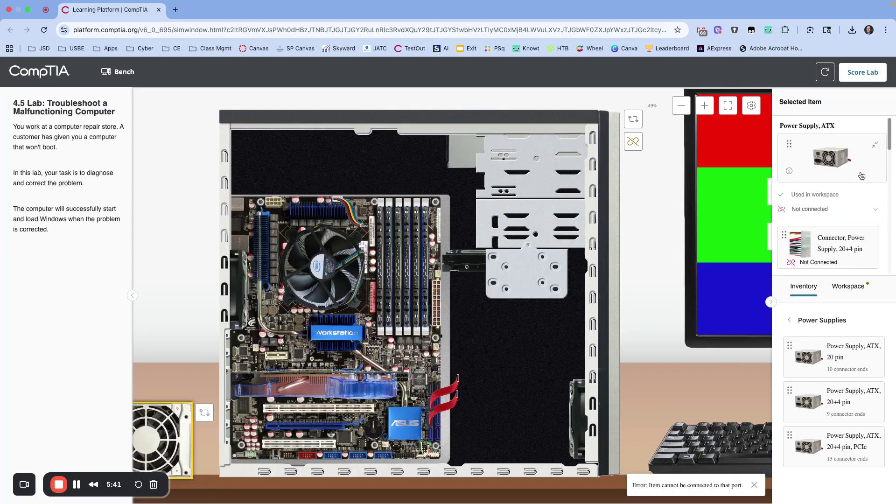
# - Scroll through the ATX power supply's Item Detail connector list, from 20+4 pin to SATA
pyautogui.click(790, 171)
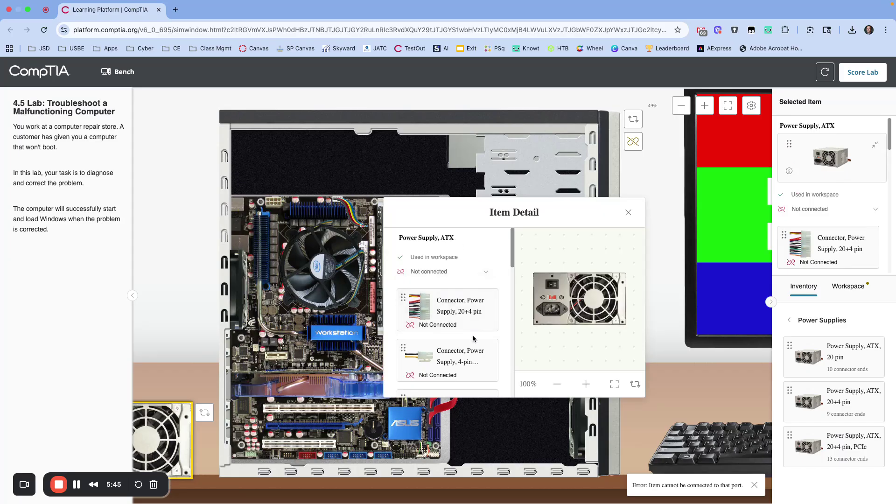
pyautogui.scroll(-5, 474, 337)
pyautogui.scroll(-4, 473, 337)
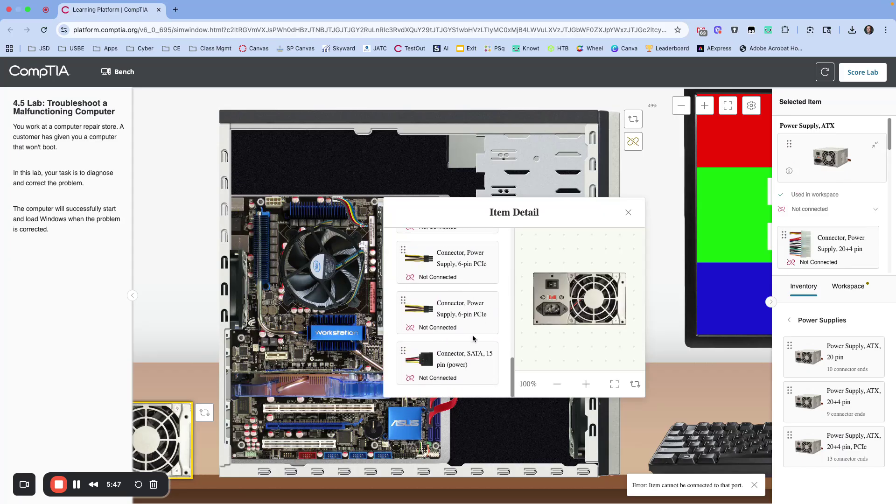
pyautogui.scroll(10, 473, 337)
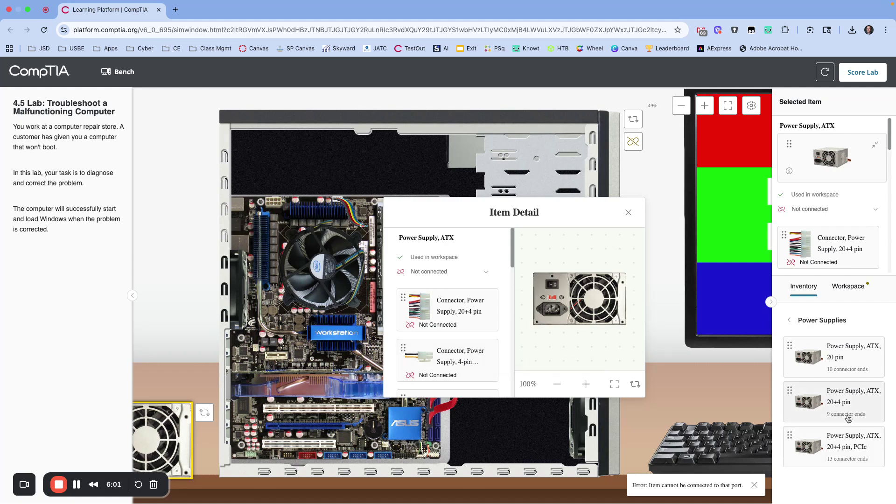
pyautogui.scroll(-3, 498, 350)
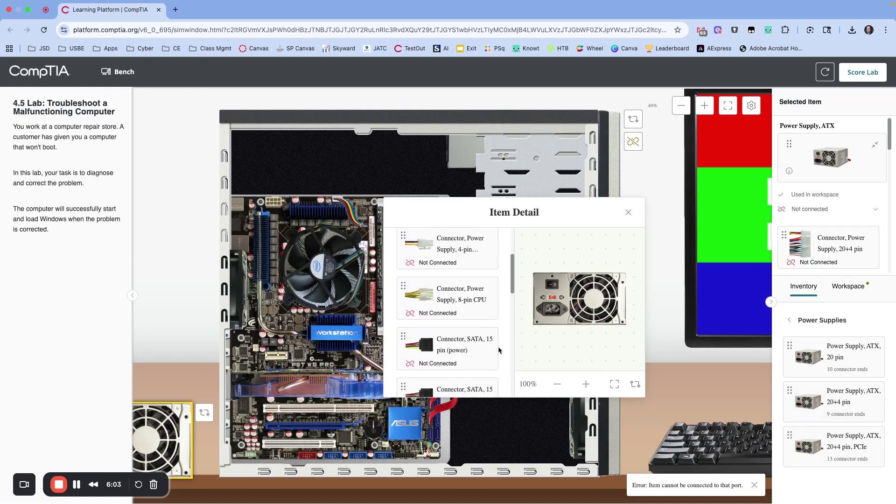
pyautogui.scroll(-8, 498, 350)
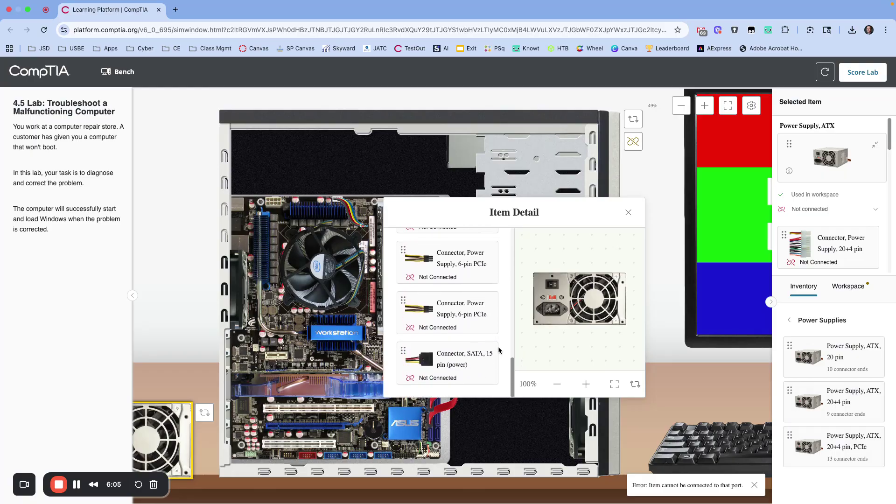
pyautogui.scroll(1, 485, 336)
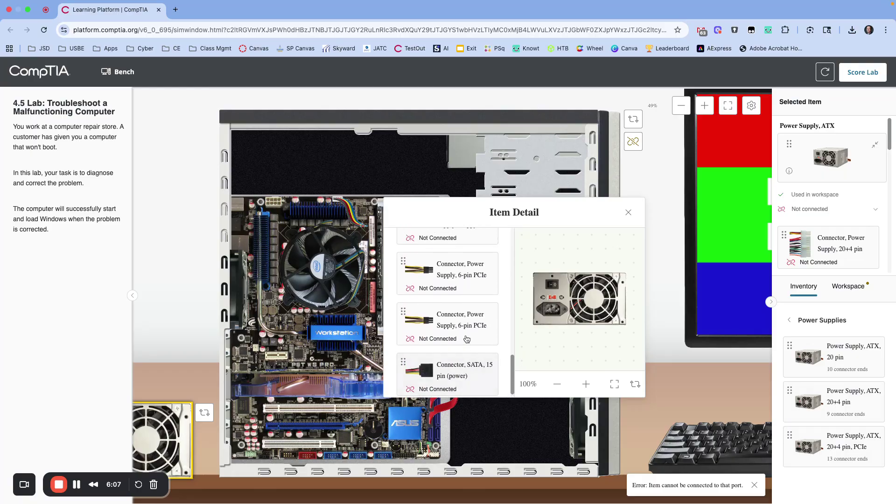
pyautogui.scroll(5, 465, 275)
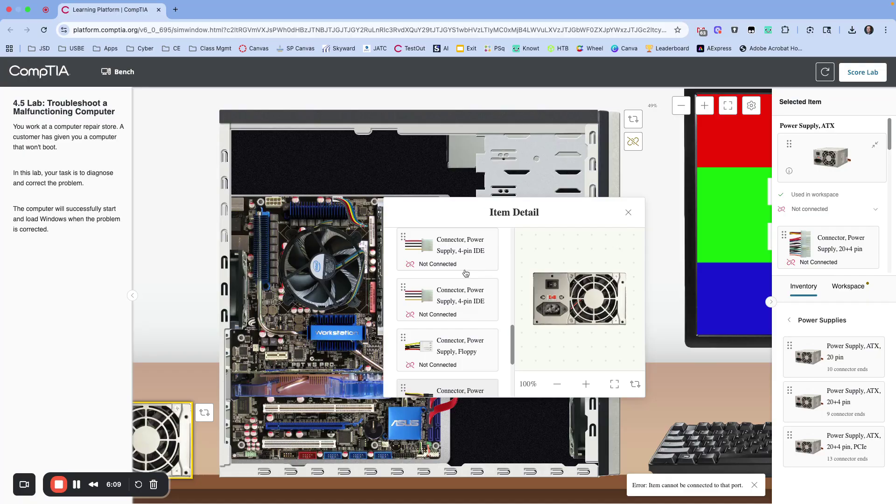
pyautogui.scroll(5, 465, 273)
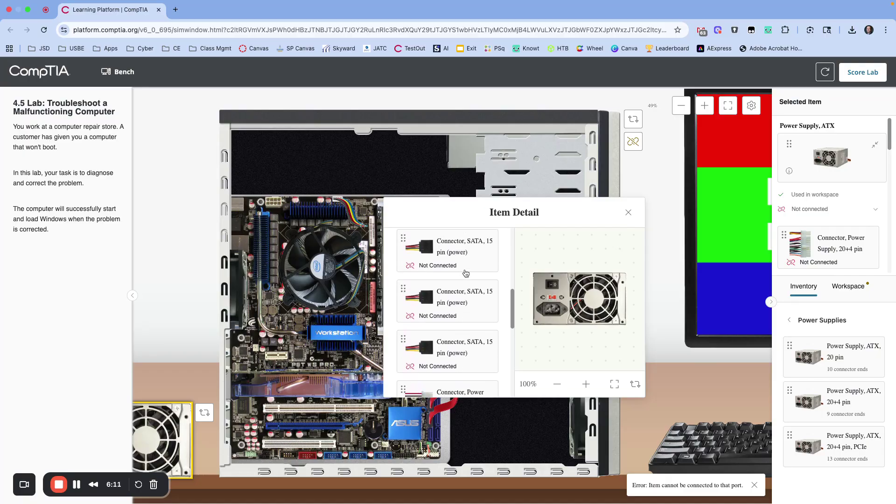
pyautogui.scroll(5, 465, 274)
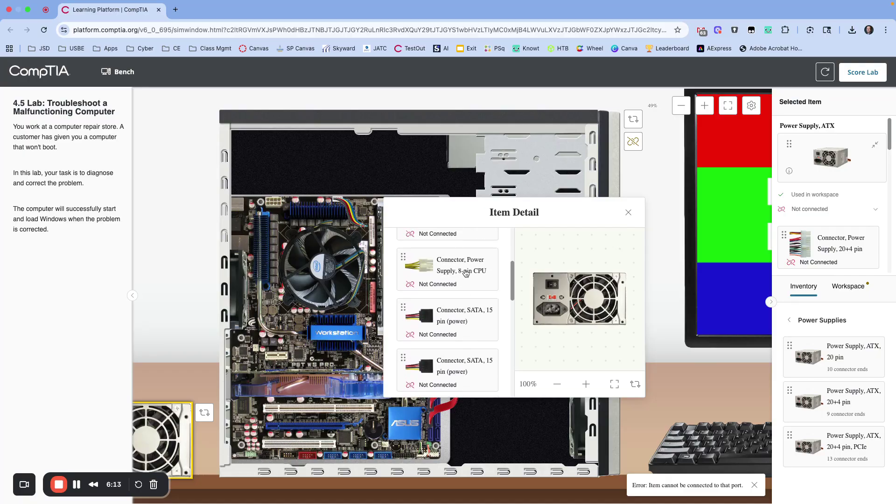
pyautogui.scroll(1, 465, 273)
# - Install the ATX 20+4 pin PCIe power supply and connect its 20+4 pin lead to the motherboard
pyautogui.click(629, 214)
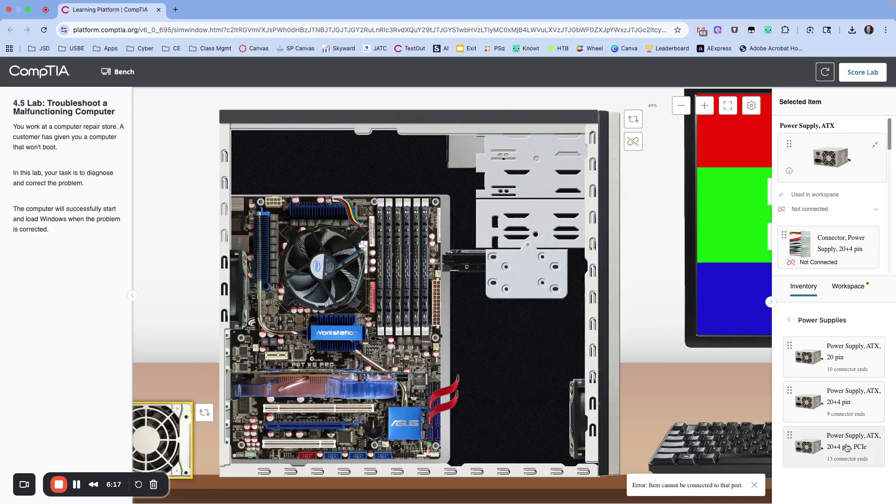
pyautogui.moveTo(847, 448); pyautogui.dragTo(464, 243)
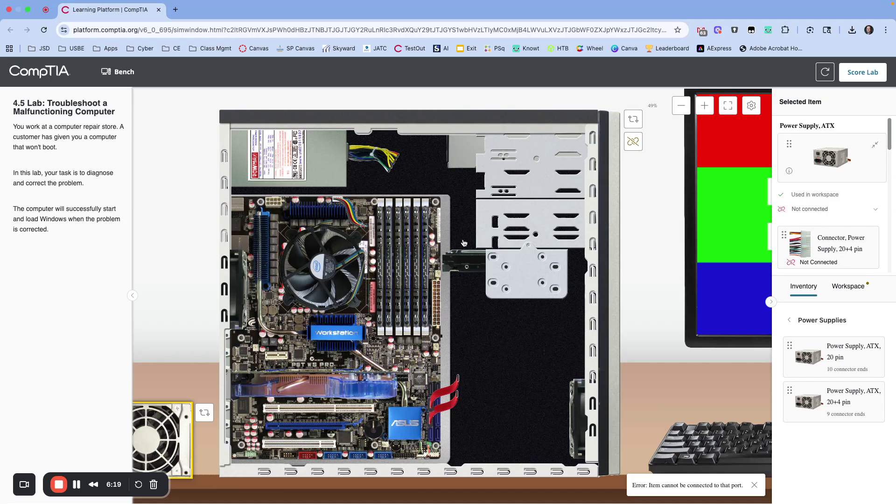
pyautogui.click(316, 172)
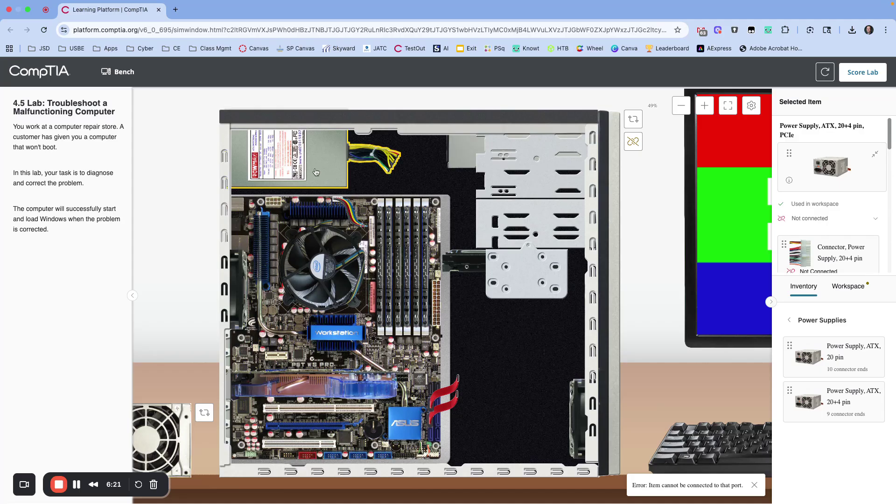
pyautogui.moveTo(799, 254); pyautogui.dragTo(440, 302)
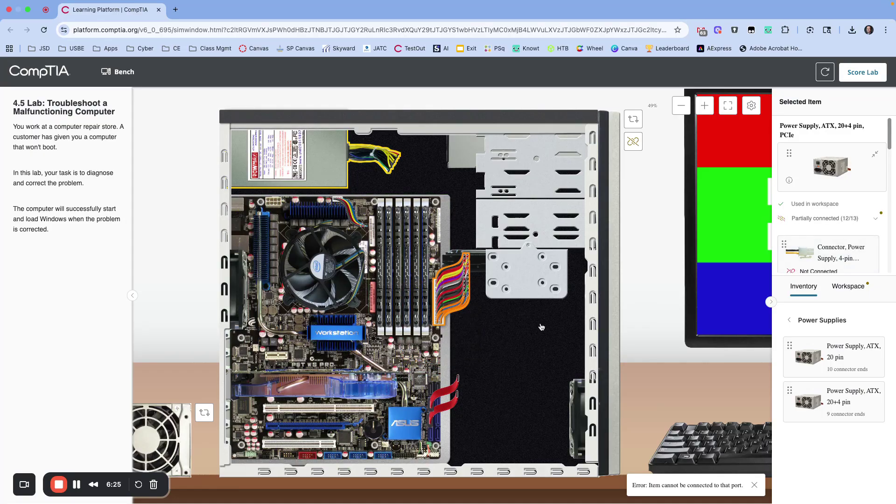
# - Connect the 8-pin CPU lead to the motherboard and the 6-pin PCIe lead to the video card
pyautogui.scroll(-2, 842, 252)
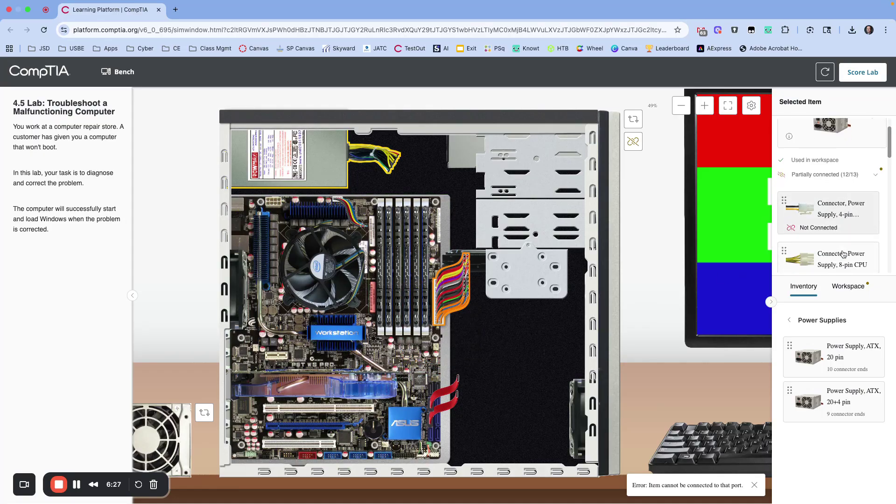
pyautogui.scroll(-1, 821, 220)
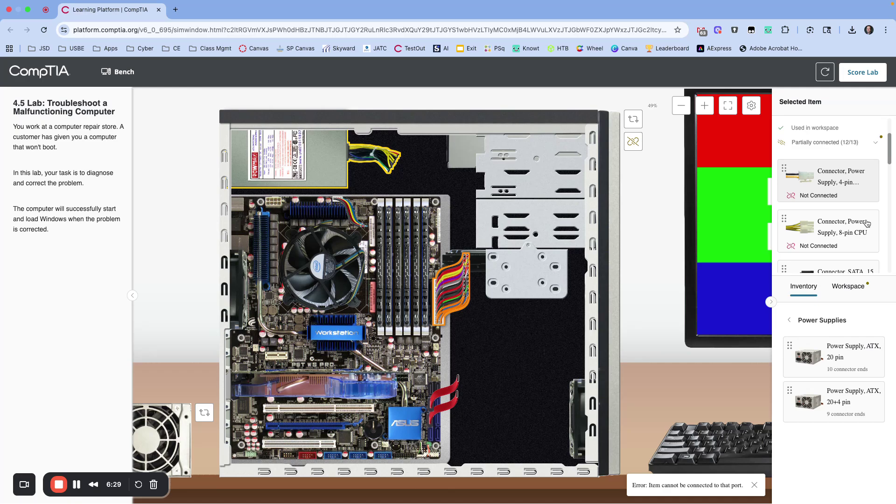
pyautogui.moveTo(803, 221); pyautogui.dragTo(286, 211)
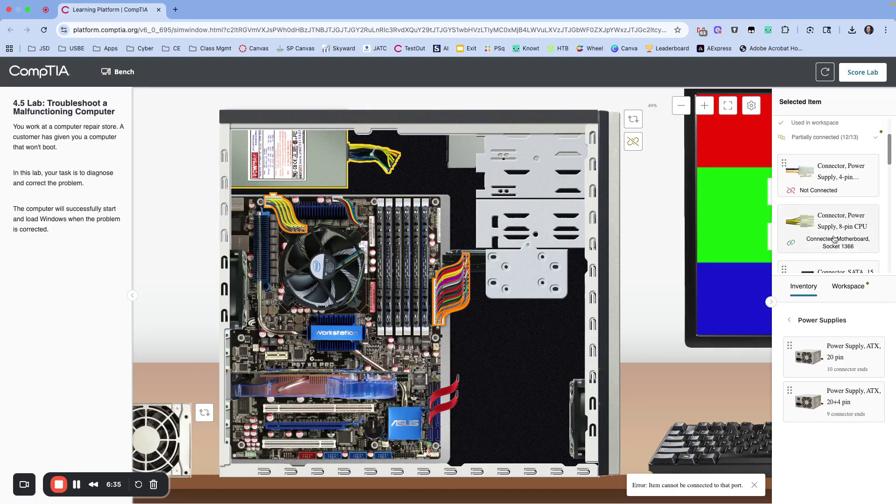
pyautogui.scroll(-5, 835, 224)
pyautogui.scroll(-3, 834, 239)
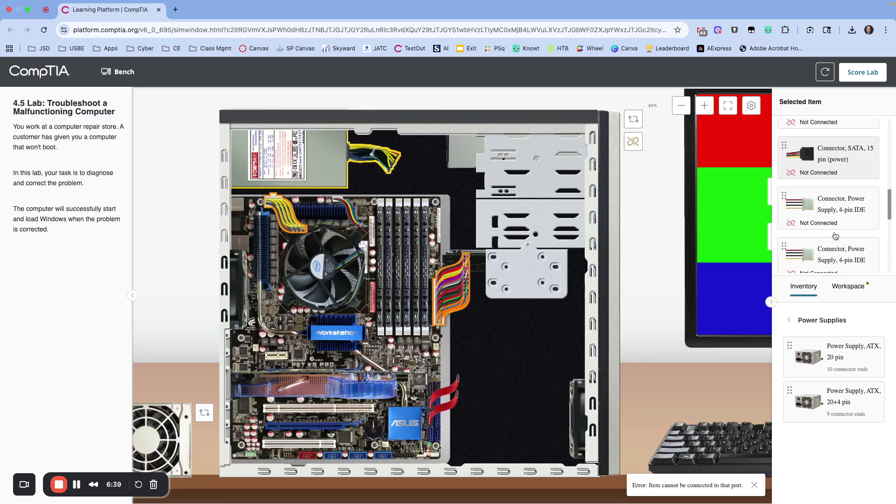
pyautogui.scroll(-5, 836, 236)
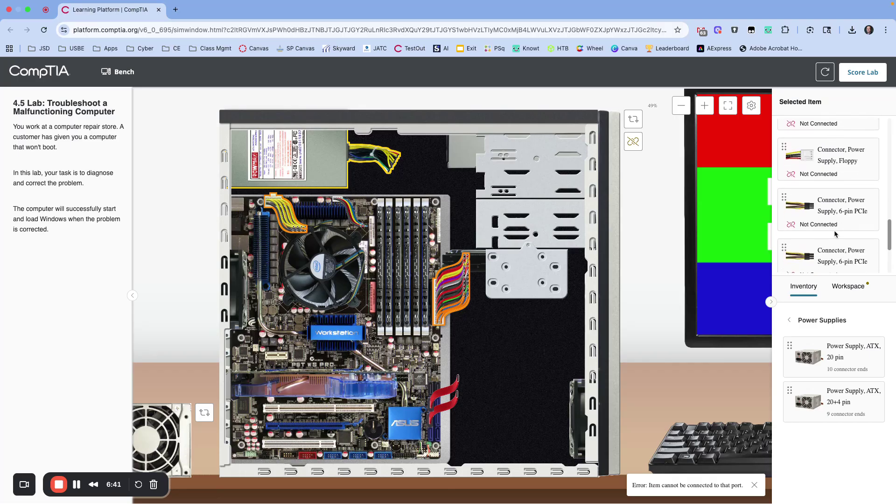
pyautogui.moveTo(823, 203); pyautogui.dragTo(402, 382)
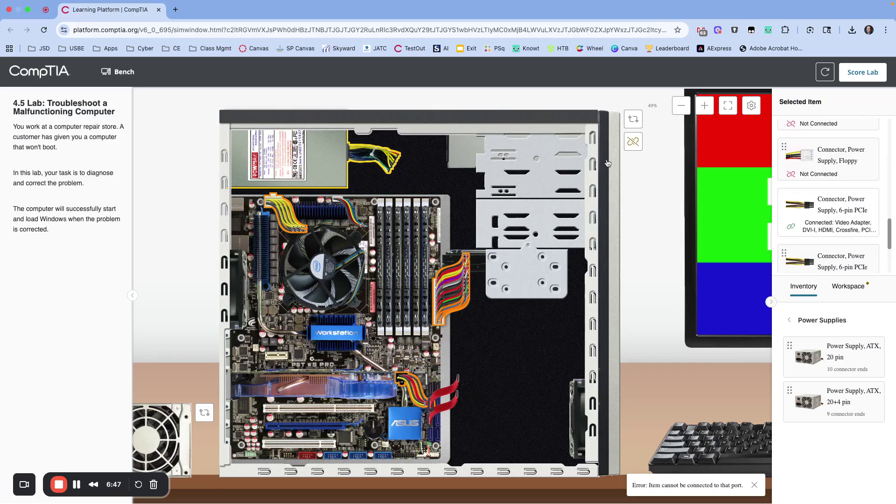
# - Switch the case to the Drive Bays view and select the new power supply
pyautogui.click(636, 121)
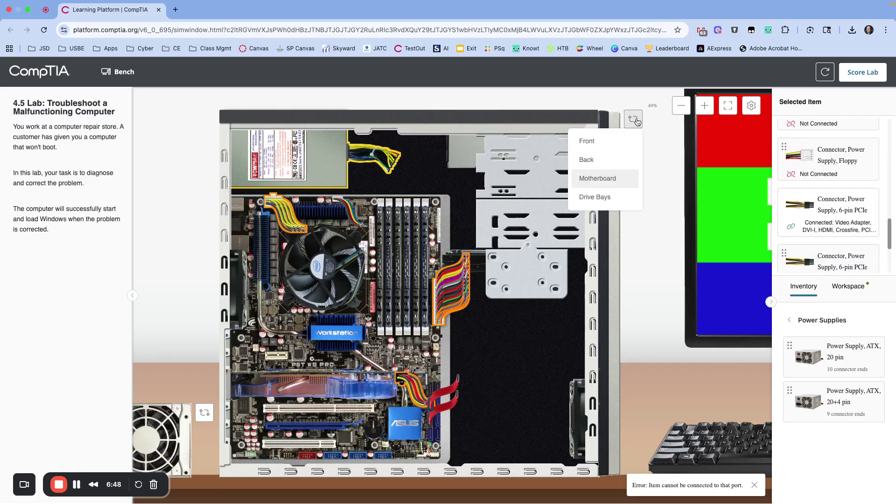
pyautogui.click(607, 198)
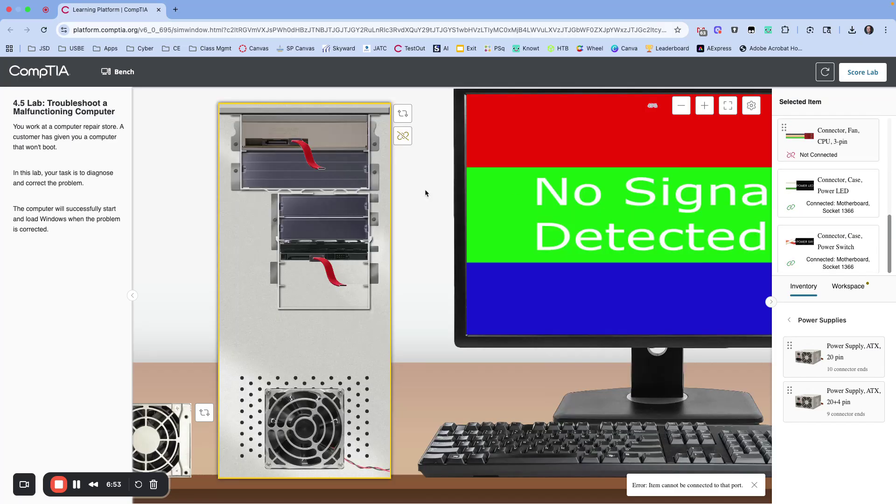
pyautogui.click(404, 137)
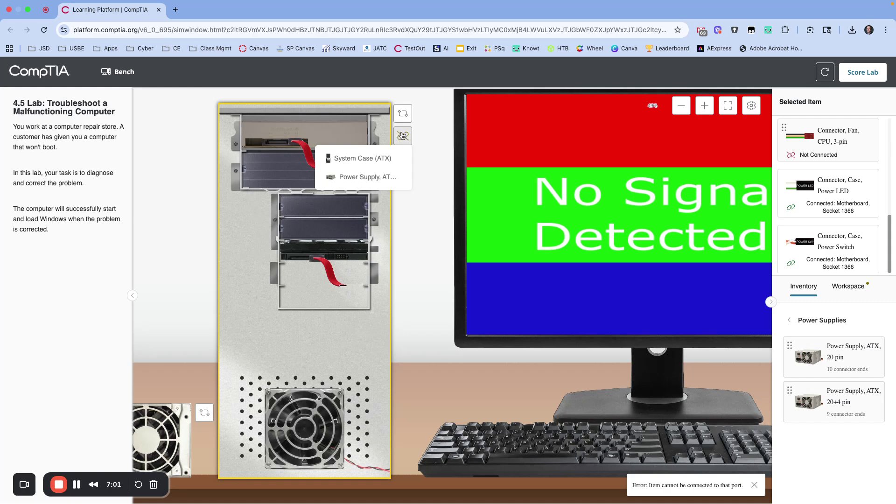
pyautogui.click(359, 178)
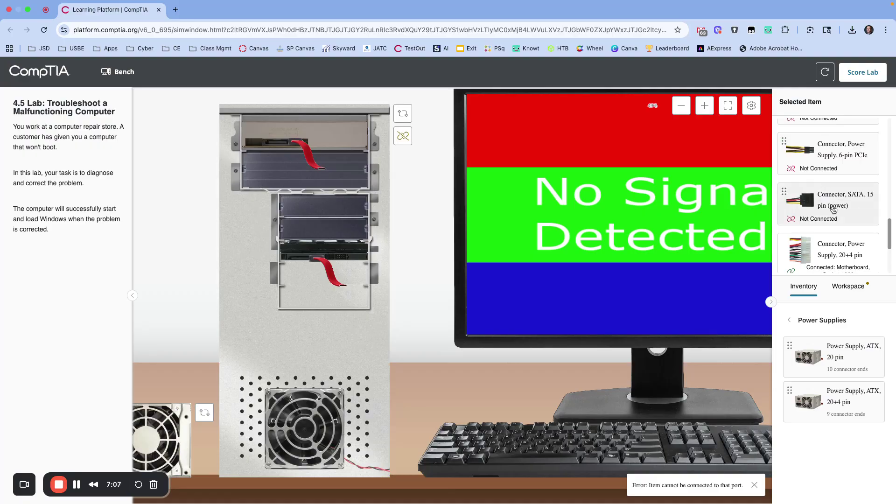
# - Connect SATA 15-pin power leads to the CD-DVD drive and the hard drive
pyautogui.moveTo(834, 209); pyautogui.dragTo(273, 145)
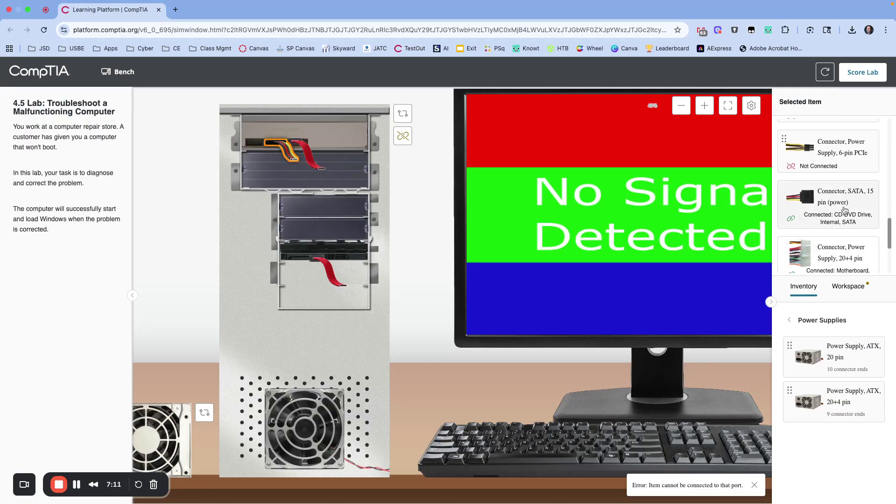
pyautogui.scroll(-3, 845, 210)
pyautogui.scroll(4, 845, 210)
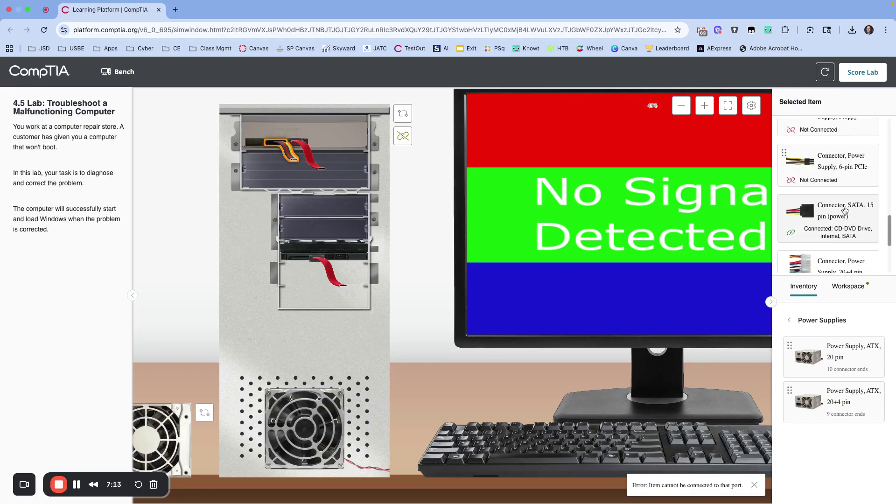
pyautogui.scroll(3, 845, 210)
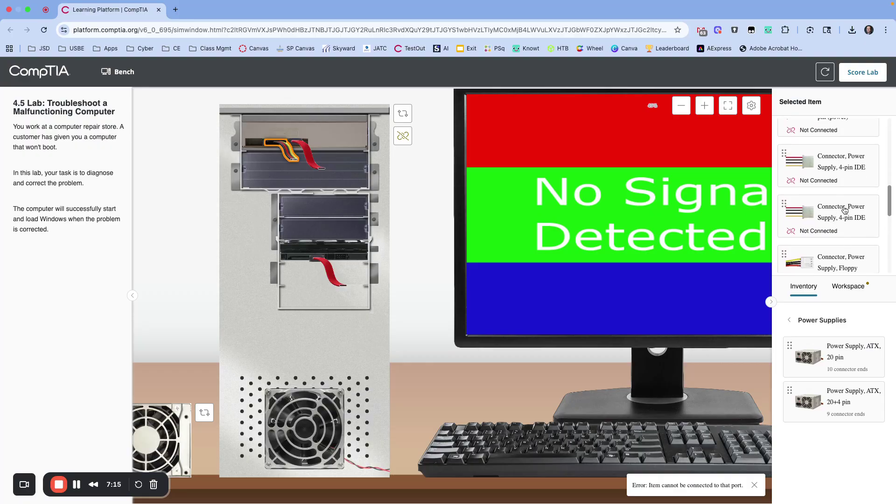
pyautogui.moveTo(820, 224); pyautogui.dragTo(308, 261)
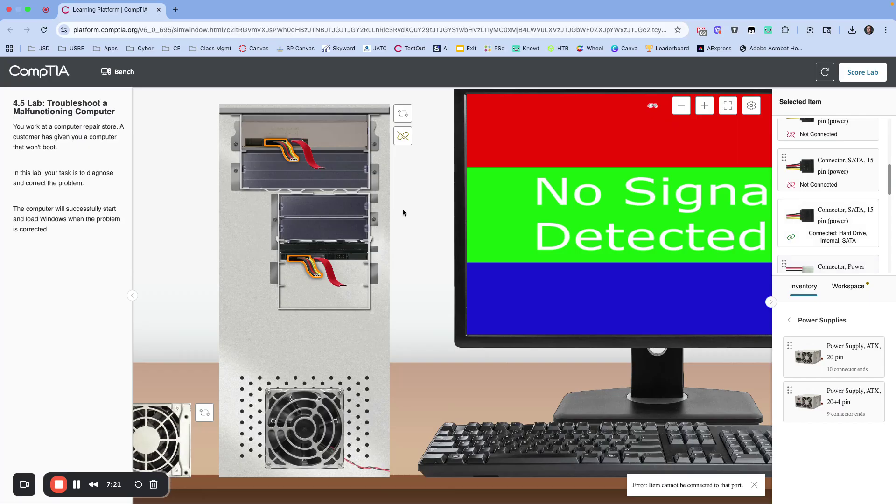
# - Turn the case to its back and plug the wall's AC power cable into the new power supply
pyautogui.click(403, 113)
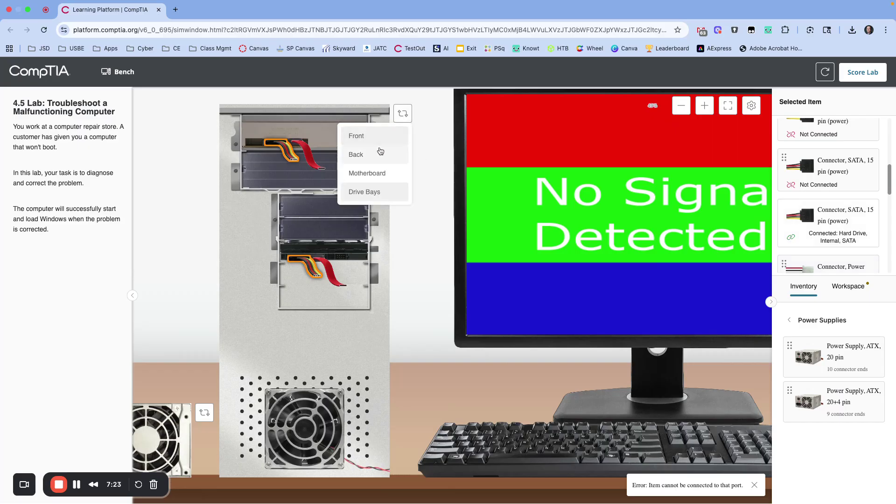
pyautogui.click(379, 154)
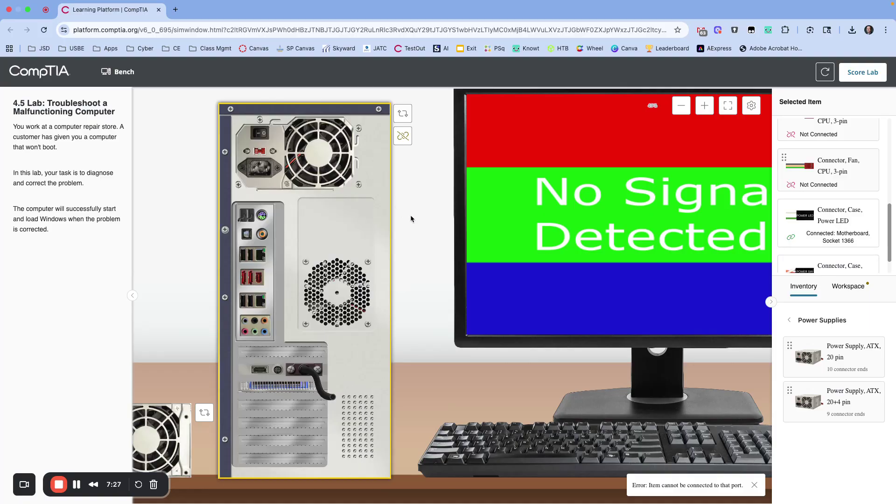
pyautogui.click(682, 107)
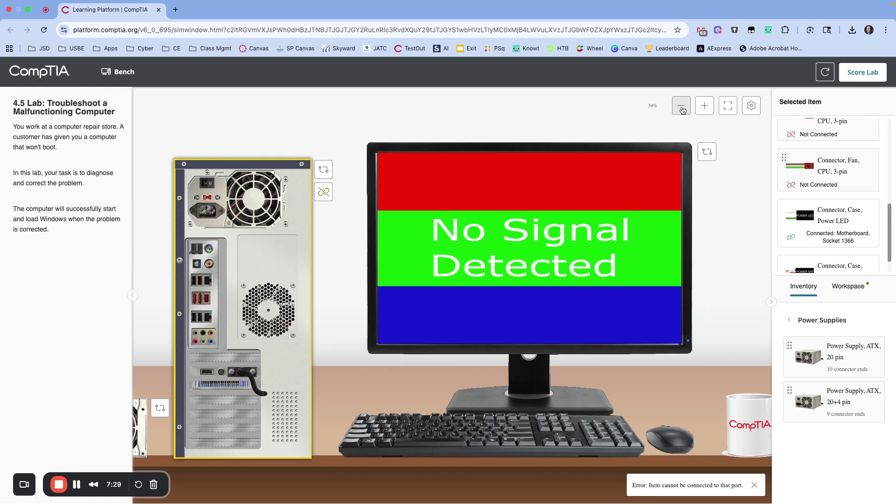
pyautogui.scroll(-1, 238, 205)
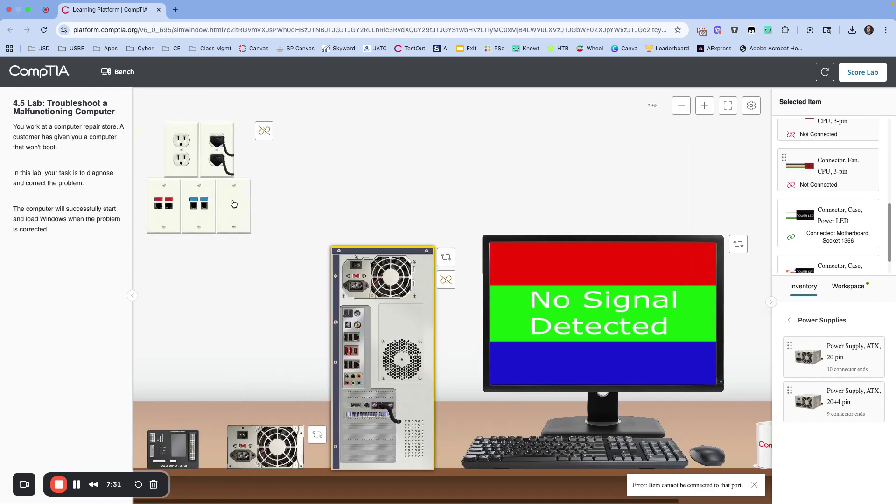
pyautogui.click(217, 164)
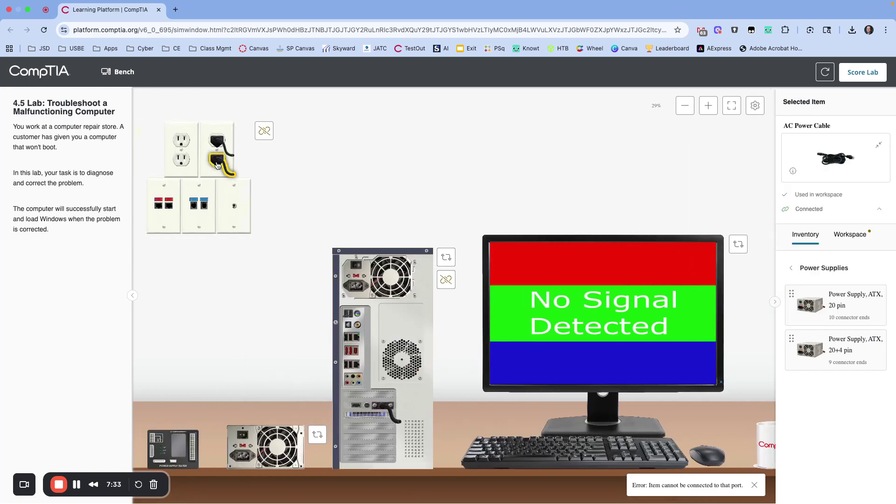
pyautogui.moveTo(217, 164); pyautogui.dragTo(219, 146)
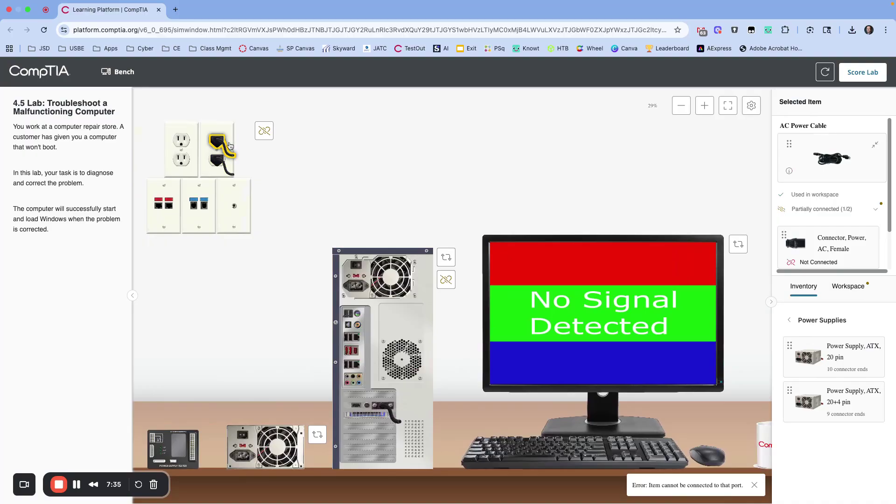
pyautogui.moveTo(833, 246); pyautogui.dragTo(357, 284)
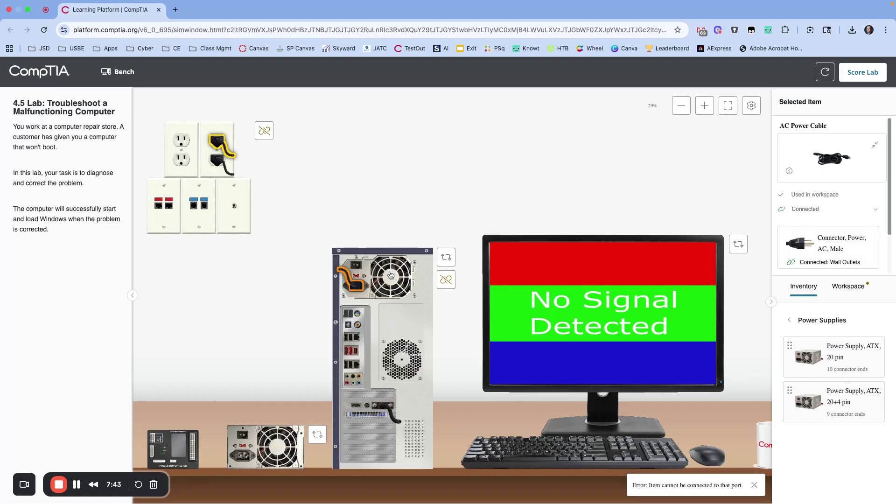
# - Zoom in on the bench and turn the tower to its Front view
pyautogui.click(703, 107)
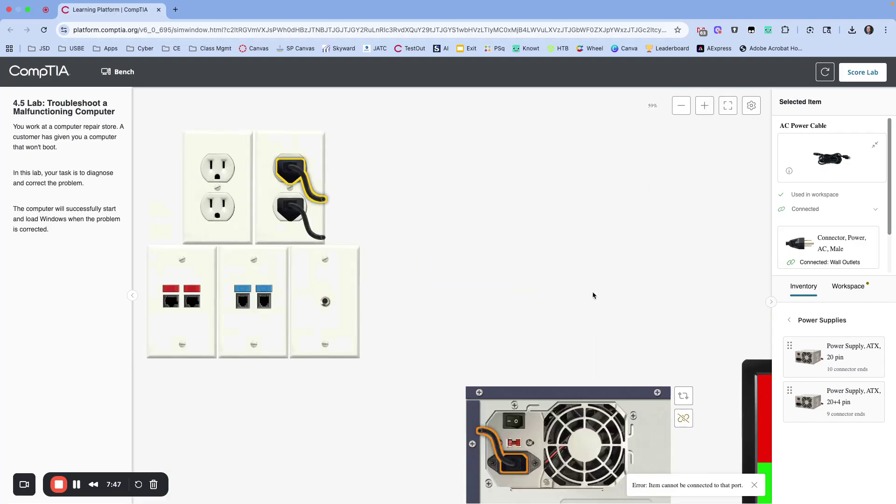
pyautogui.hscroll(3, 593, 291)
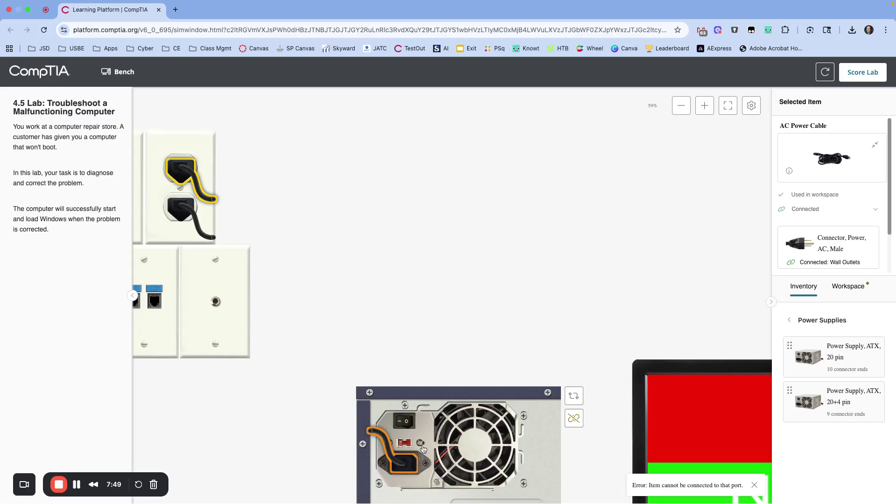
pyautogui.scroll(-5, 601, 443)
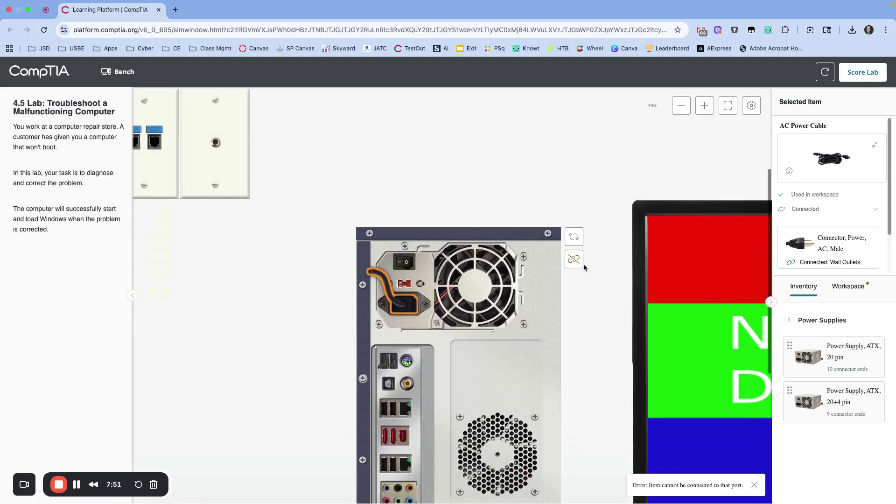
pyautogui.click(574, 237)
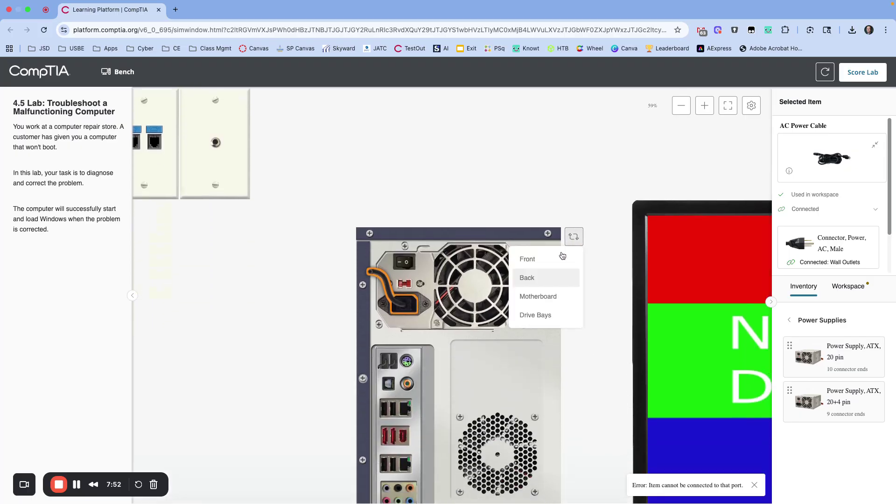
pyautogui.click(532, 258)
pyautogui.scroll(-1, 565, 380)
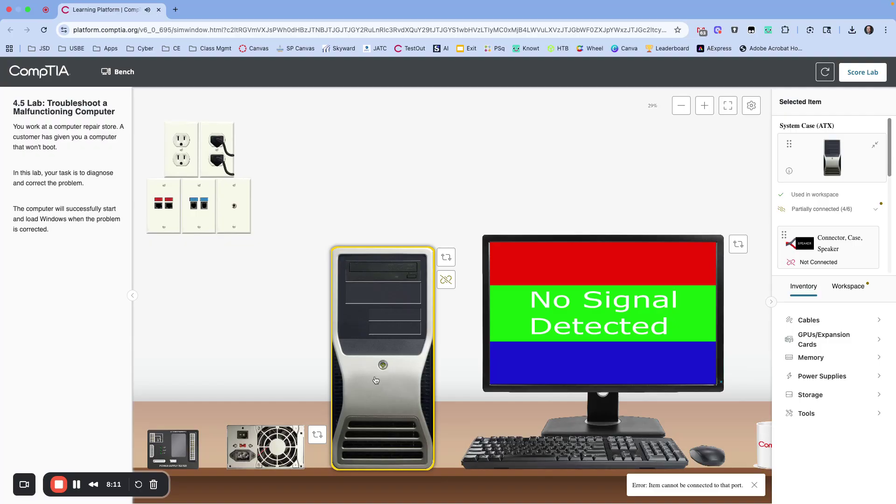
# - Return the loose PSU and PSU tester to inventory, place the DDR4/DDR3 memory tester, show the motherboard
pyautogui.moveTo(258, 440); pyautogui.dragTo(822, 411)
pyautogui.moveTo(199, 461); pyautogui.dragTo(842, 410)
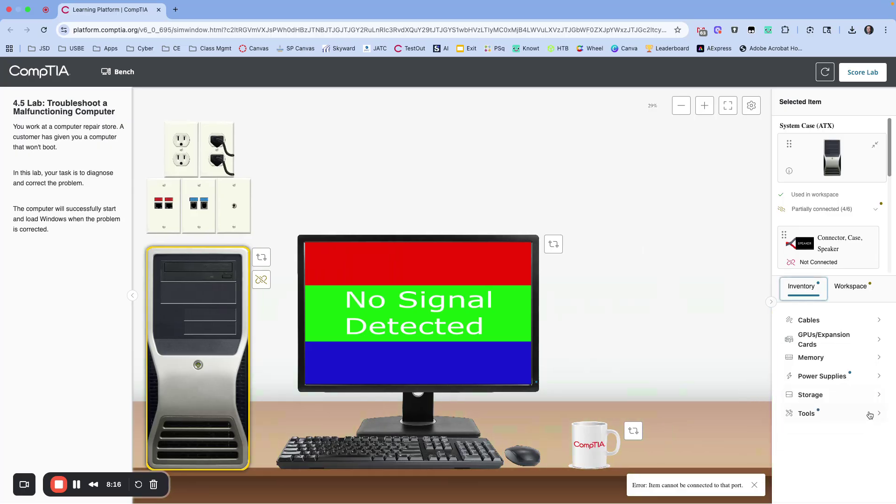
pyautogui.click(820, 414)
pyautogui.click(817, 360)
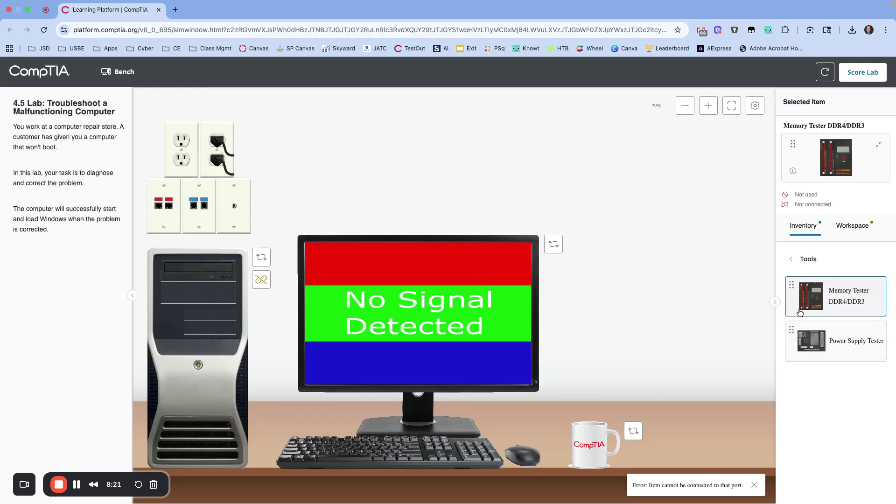
pyautogui.moveTo(801, 311); pyautogui.dragTo(271, 425)
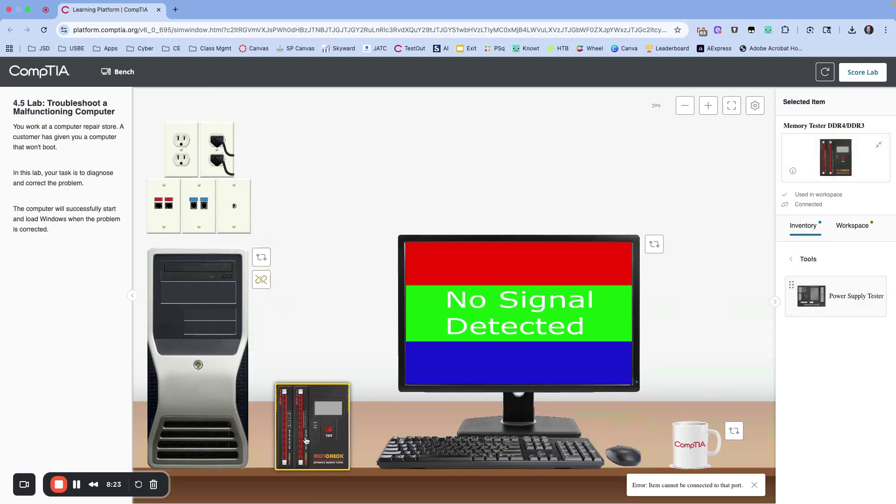
pyautogui.click(261, 257)
pyautogui.click(242, 320)
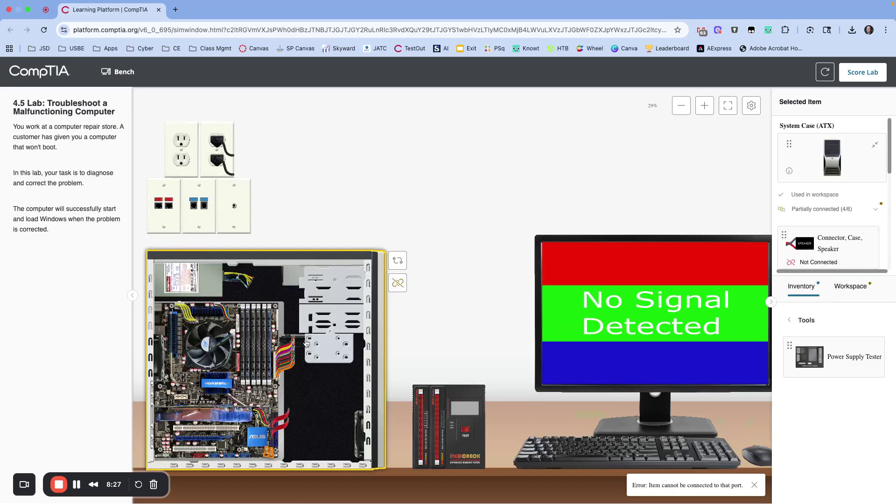
# - Test both motherboard DDR3 sticks in the memory tester, finding a 2048 MB 1600 MHz stick BAD
pyautogui.click(705, 106)
pyautogui.click(704, 106)
pyautogui.click(704, 105)
pyautogui.scroll(-7, 624, 365)
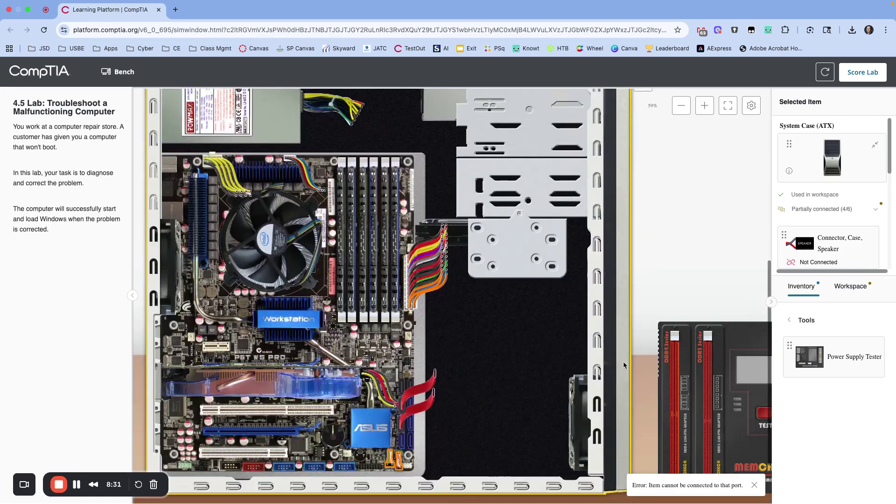
pyautogui.hscroll(2, 577, 358)
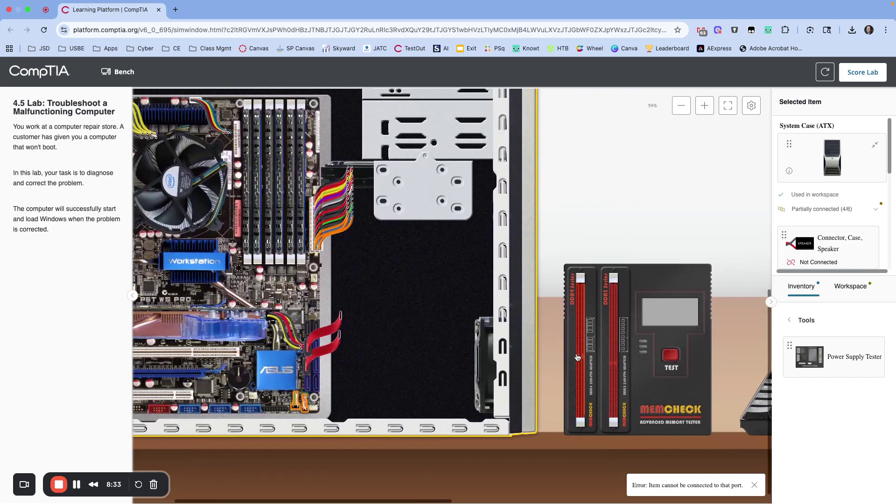
pyautogui.moveTo(246, 217); pyautogui.dragTo(579, 341)
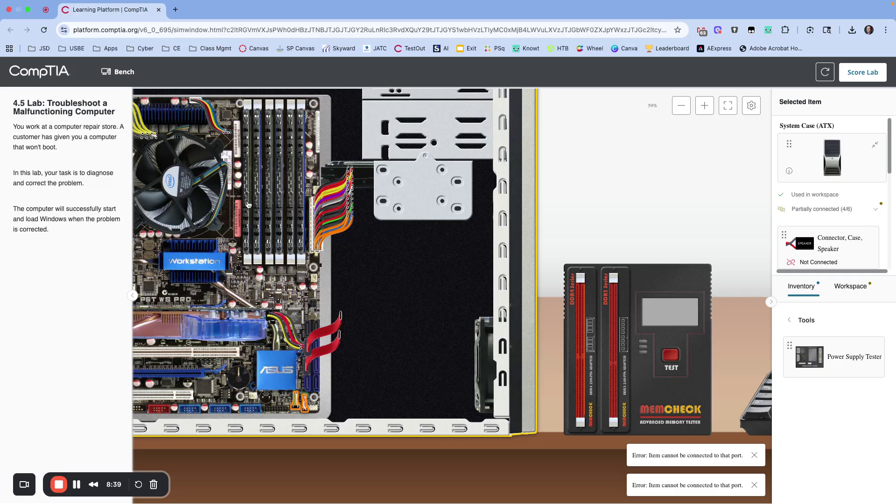
pyautogui.moveTo(248, 204); pyautogui.dragTo(614, 348)
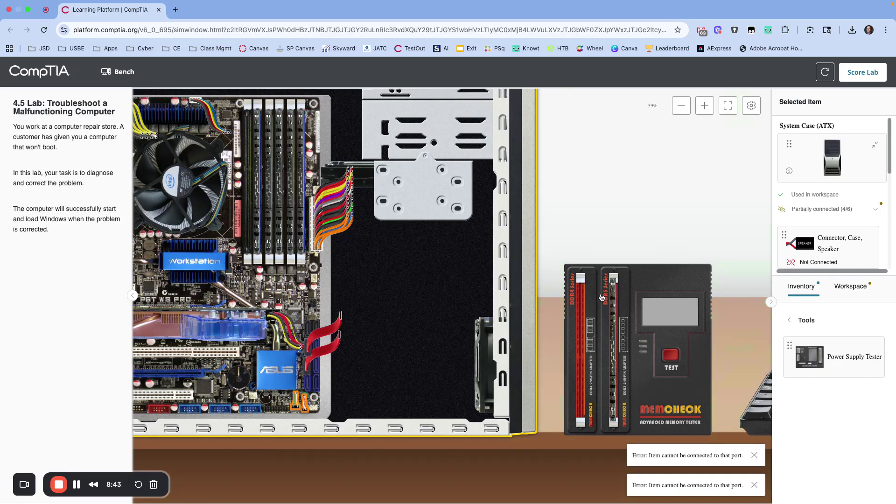
pyautogui.click(669, 357)
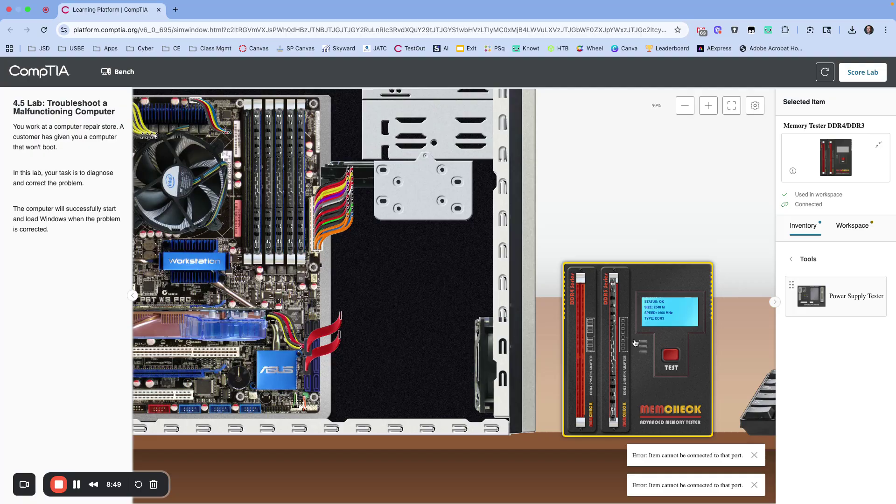
pyautogui.moveTo(612, 330); pyautogui.dragTo(621, 355)
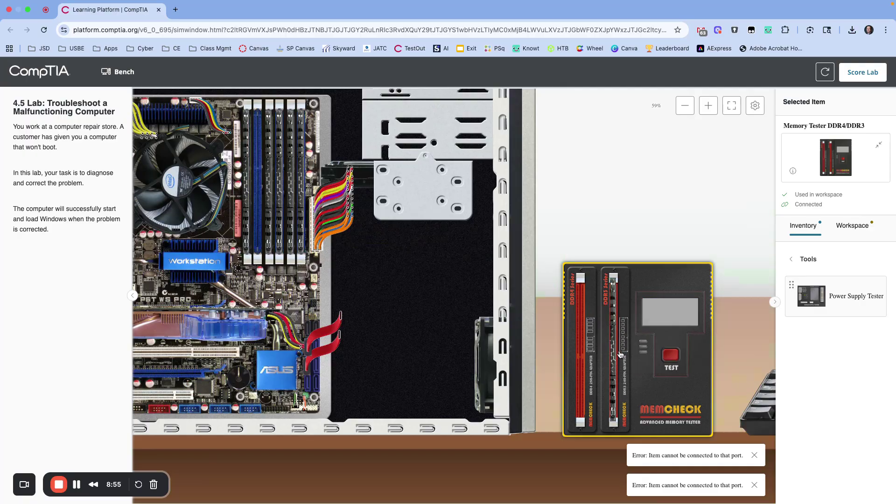
pyautogui.click(672, 361)
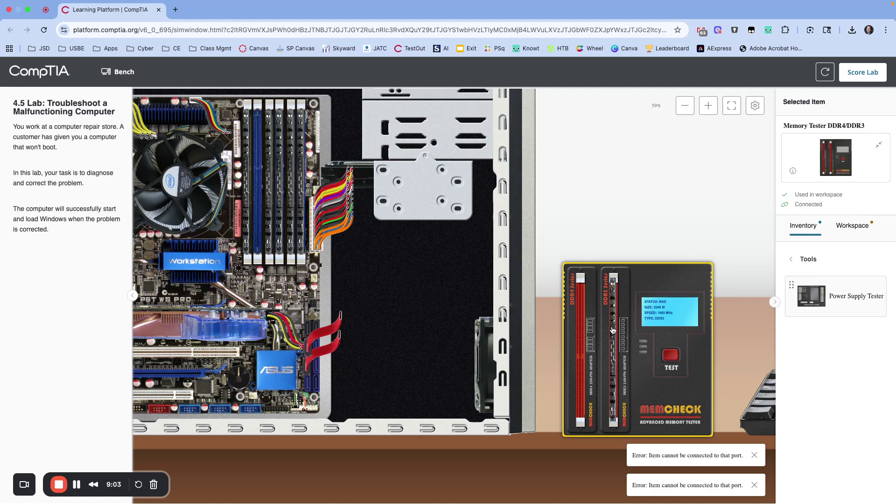
# - Move the bad DDR3 stick onto the desk and open the inventory's Memory category
pyautogui.moveTo(615, 331); pyautogui.dragTo(736, 371)
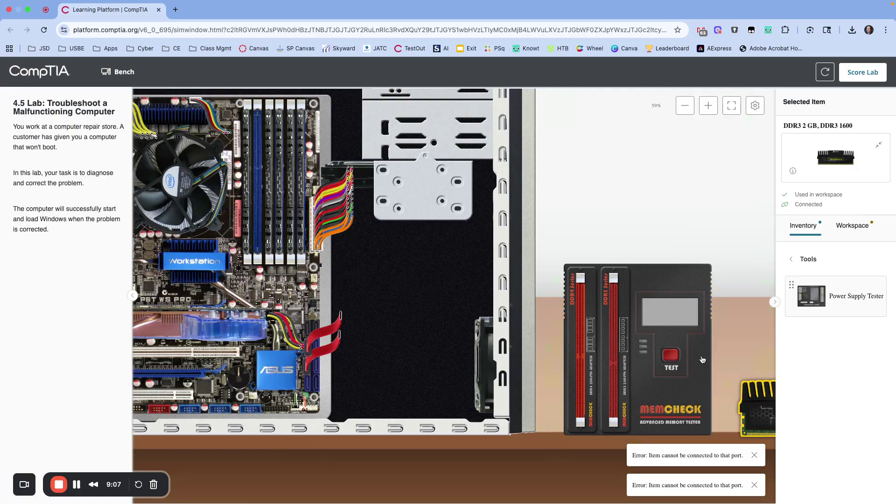
pyautogui.click(791, 260)
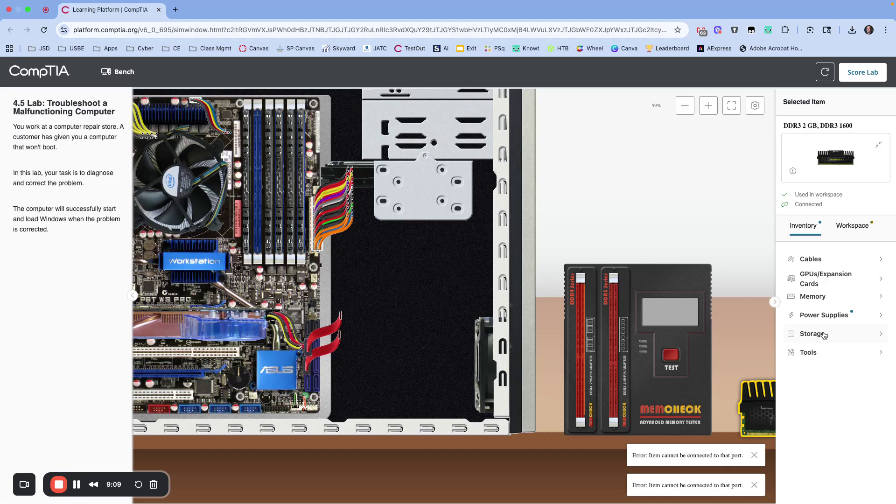
pyautogui.click(812, 297)
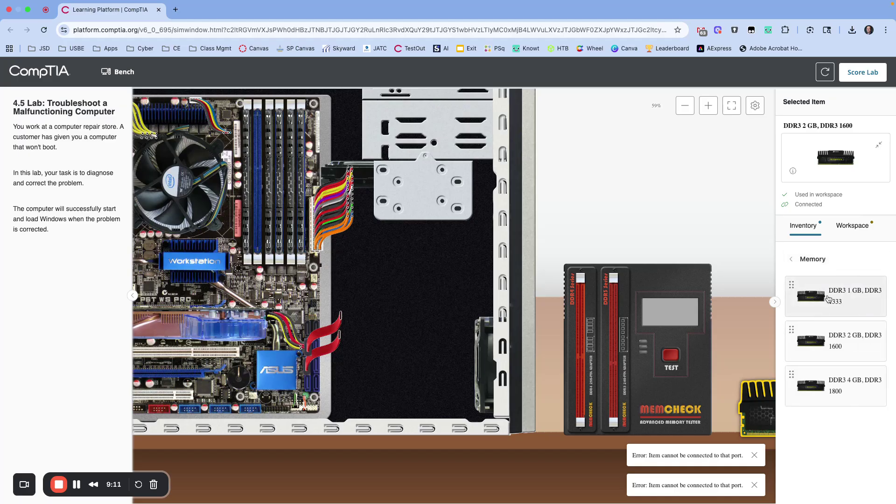
pyautogui.moveTo(821, 294); pyautogui.dragTo(843, 298)
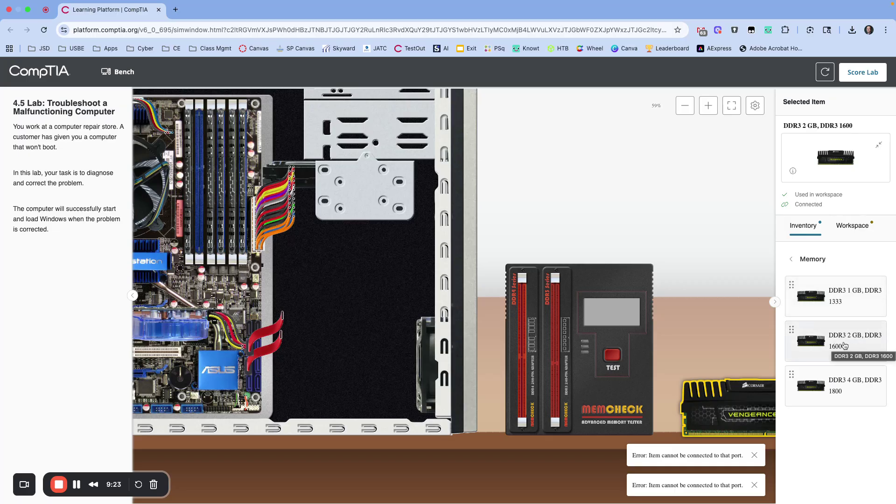
# - Test the new DDR3 2 GB 1600 module as OK and install it in the motherboard
pyautogui.moveTo(823, 342); pyautogui.dragTo(558, 348)
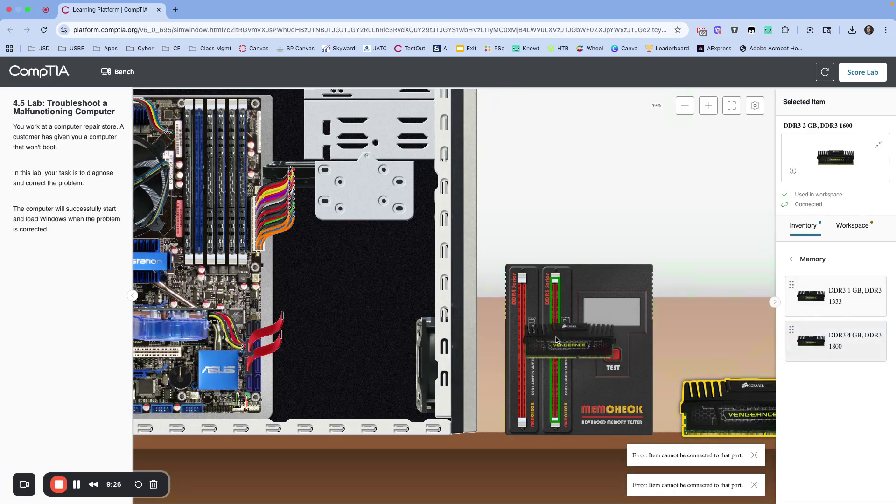
pyautogui.click(617, 360)
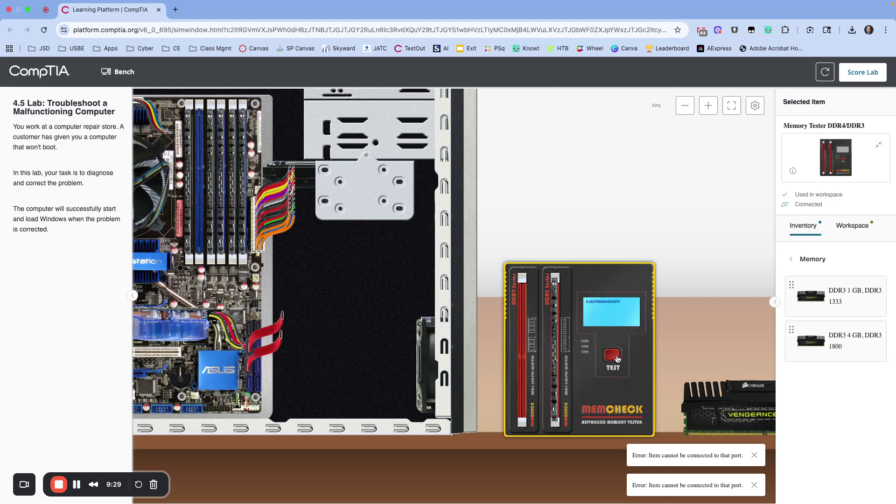
pyautogui.click(617, 360)
pyautogui.moveTo(555, 345); pyautogui.dragTo(465, 268)
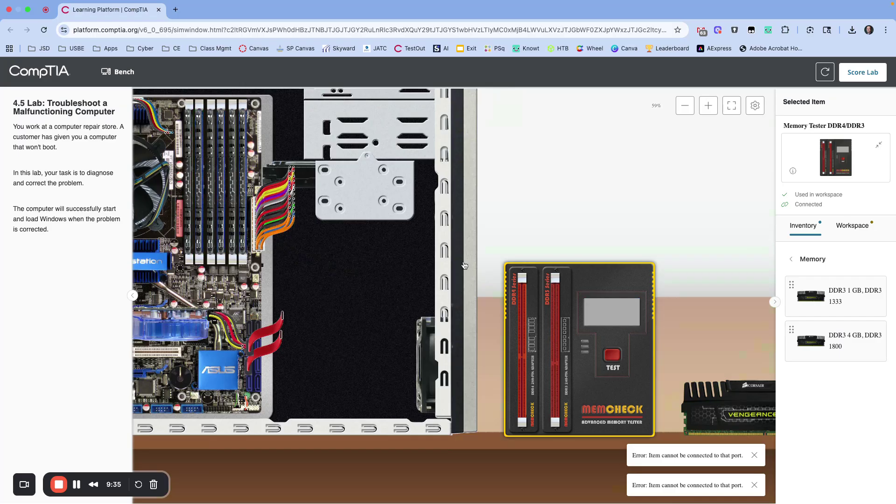
# - Rotate the PC case back to its Front view
pyautogui.scroll(3, 551, 231)
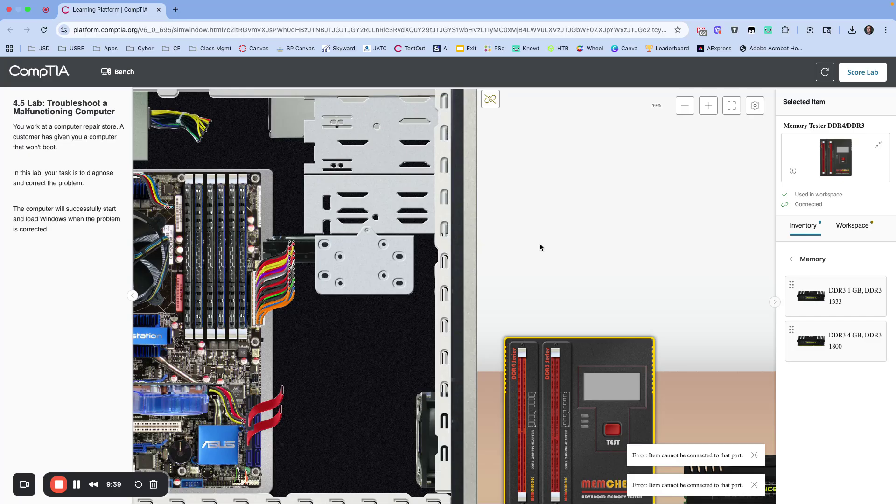
pyautogui.scroll(2, 540, 243)
pyautogui.scroll(1, 541, 233)
pyautogui.click(490, 165)
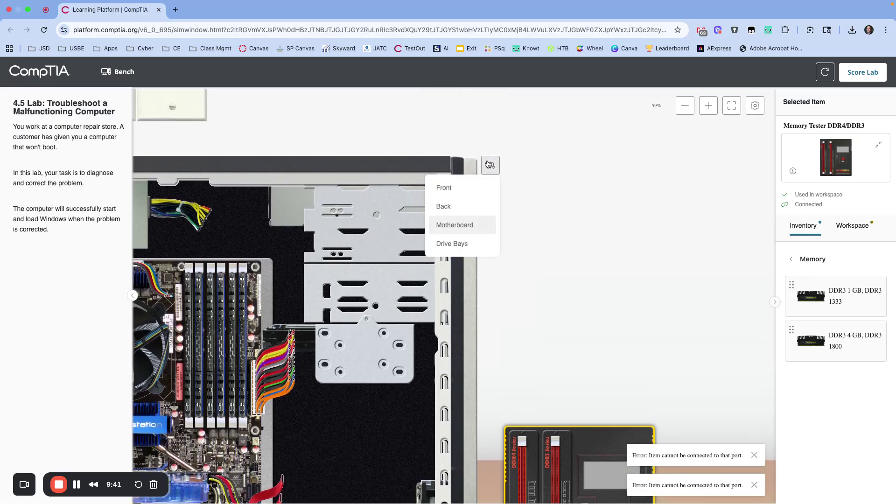
pyautogui.click(454, 186)
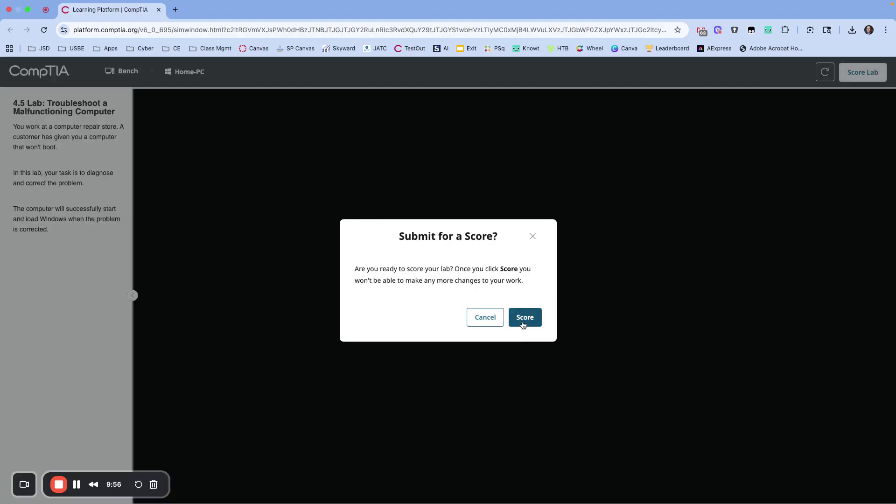
# - Confirm Score to submit the lab and view the 100% report
pyautogui.click(523, 319)
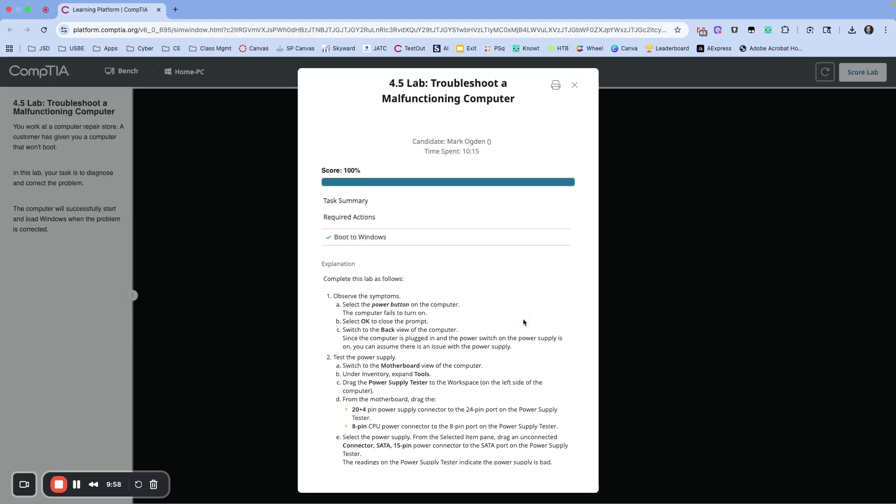